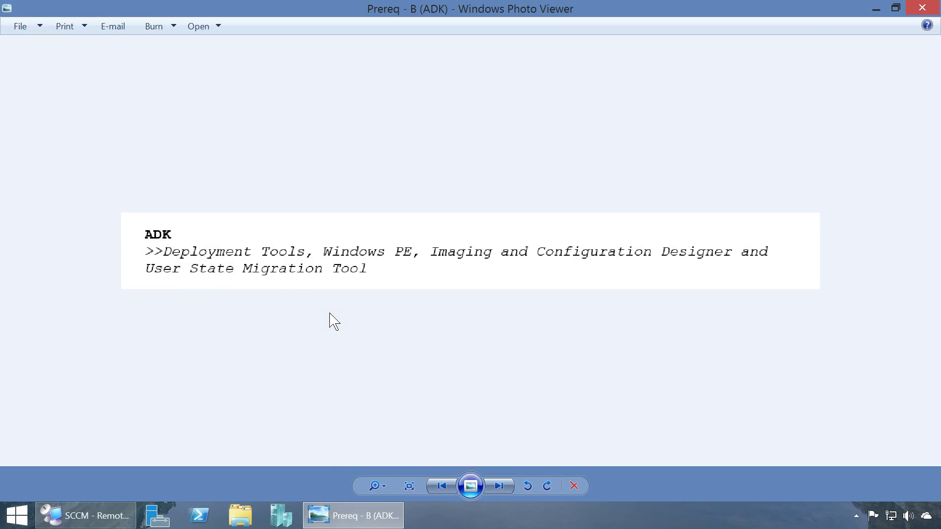
Display the SQL and WSUS prerequisites picture and enlarge it to read the required components.
key(Right)
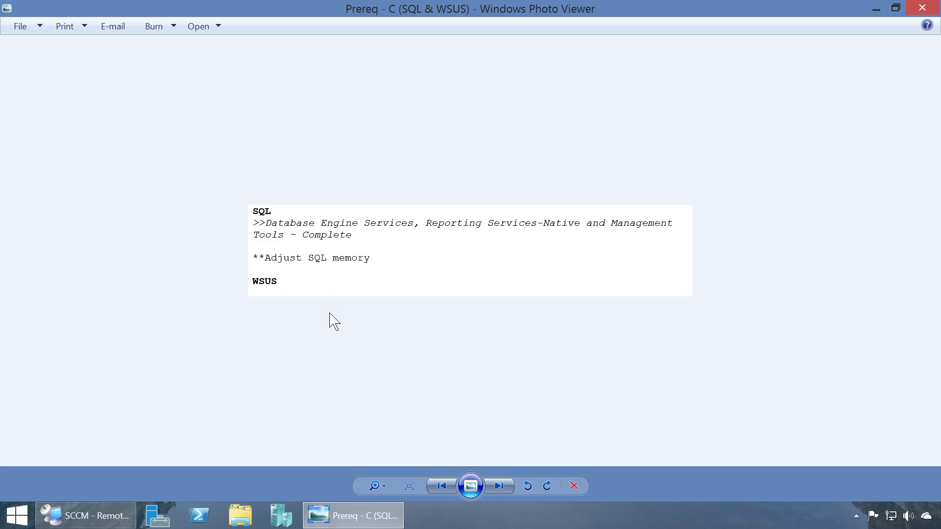
scroll(334, 322, up, 1)
scroll(333, 322, up, 1)
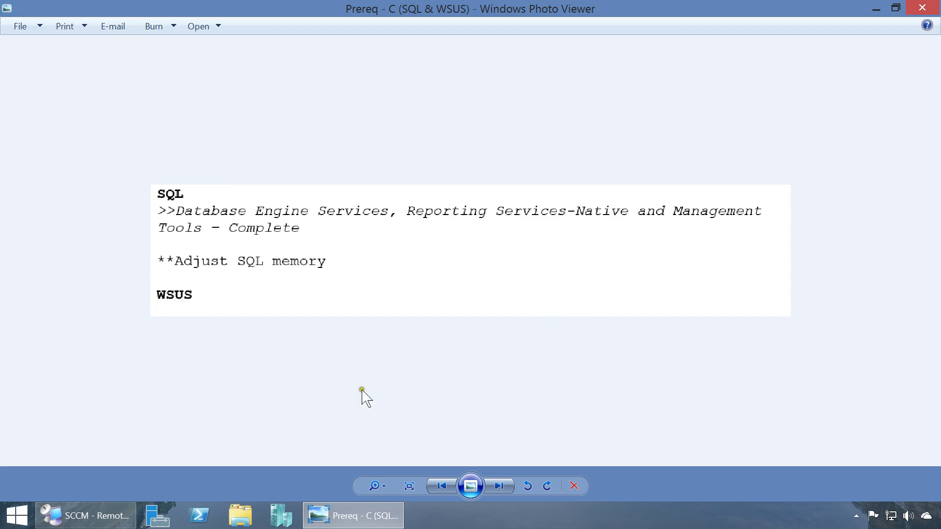
In the SCCM remote session, run setup from the en_sql_server_2016_ctp2.2 folder on DVD drive D and close File Explorer.
click(83, 520)
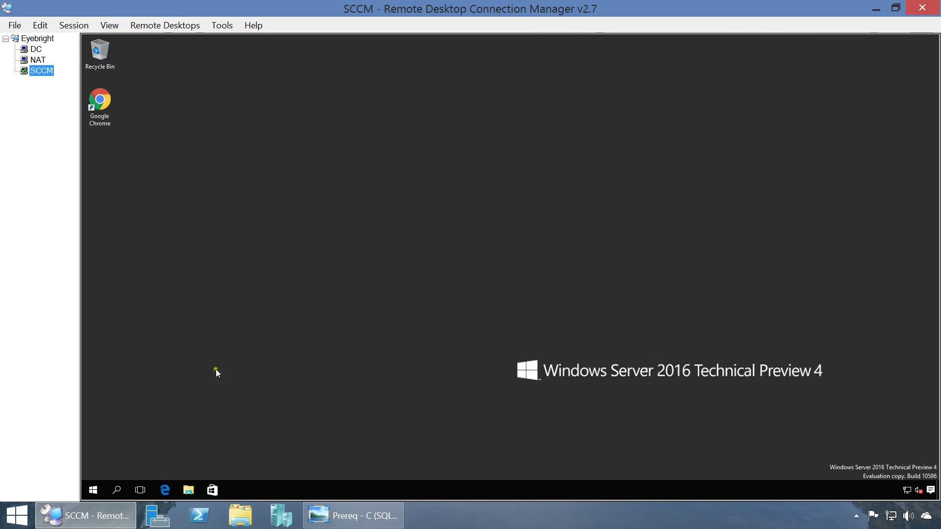
click(188, 490)
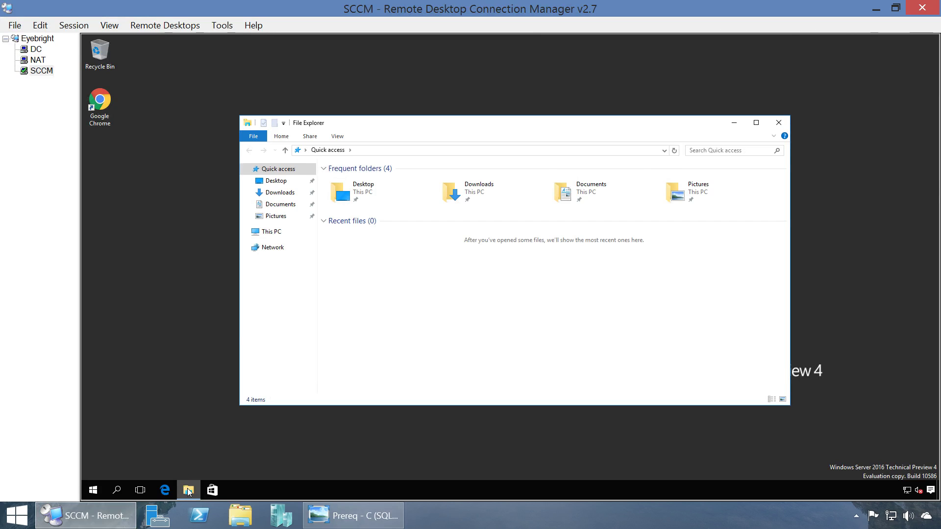
click(270, 233)
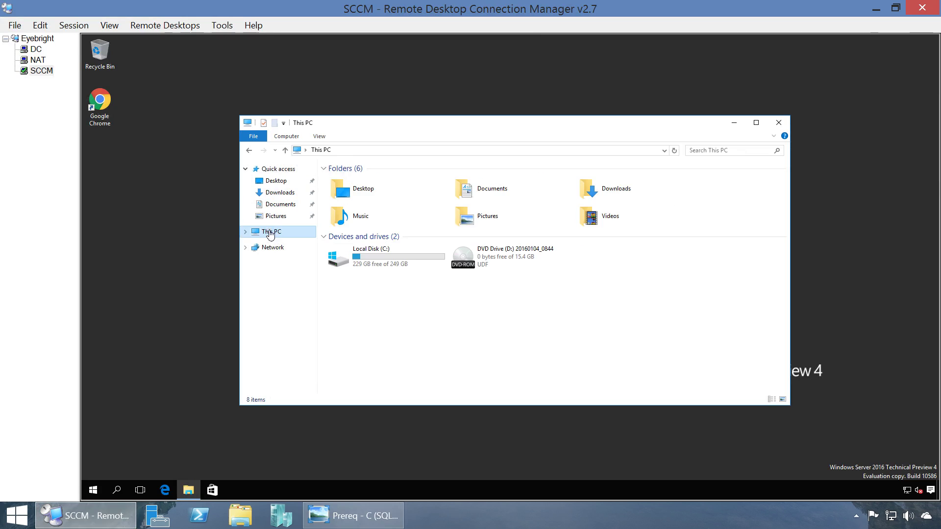
double_click(499, 251)
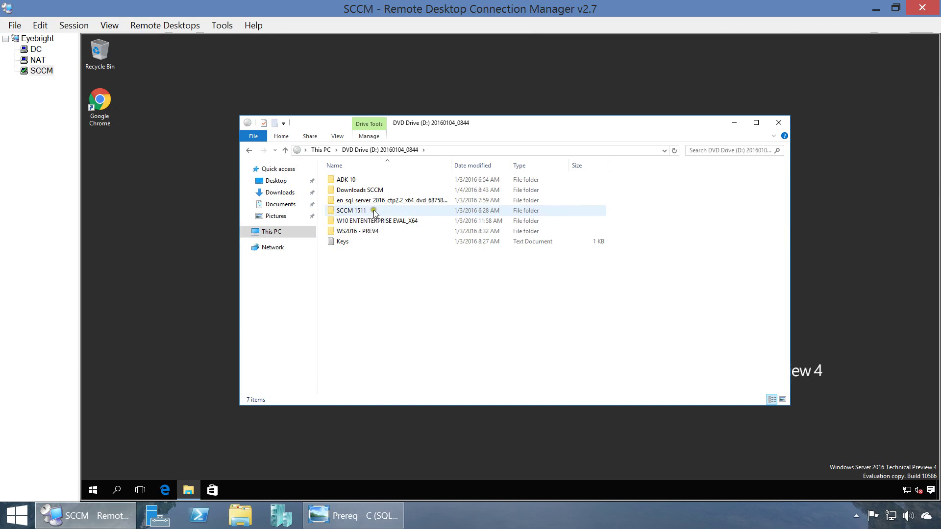
double_click(375, 202)
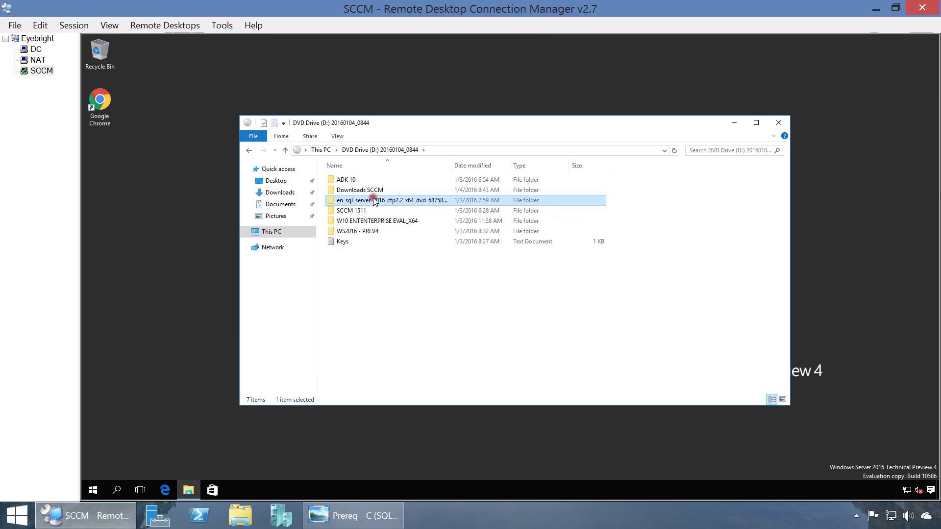
click(398, 252)
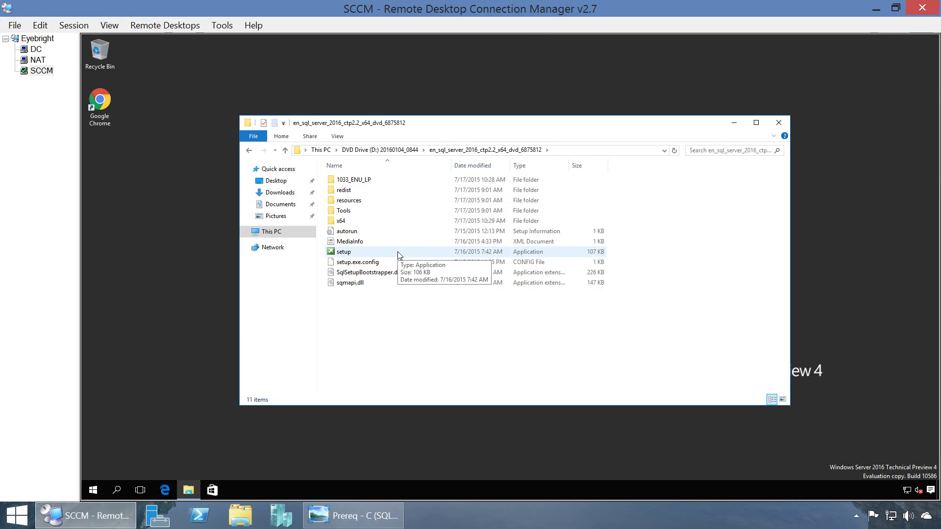
click(398, 253)
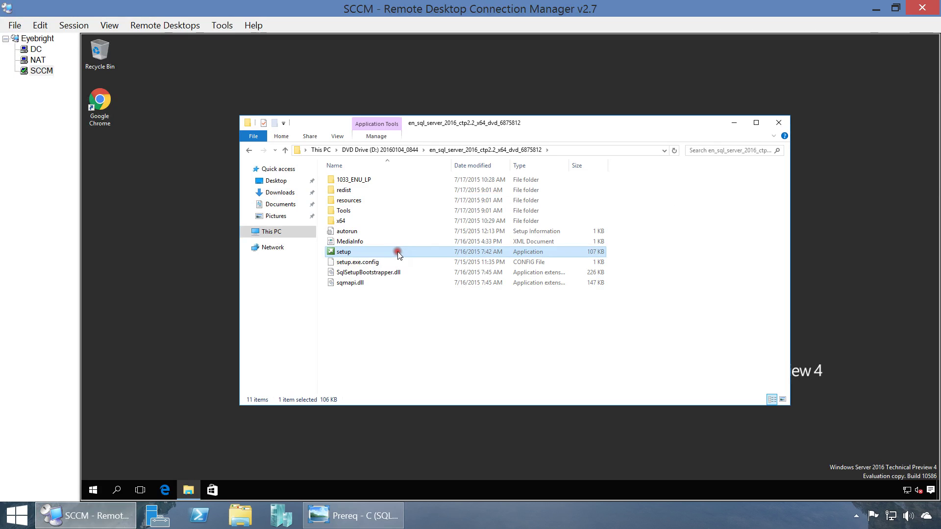
click(778, 121)
click(778, 120)
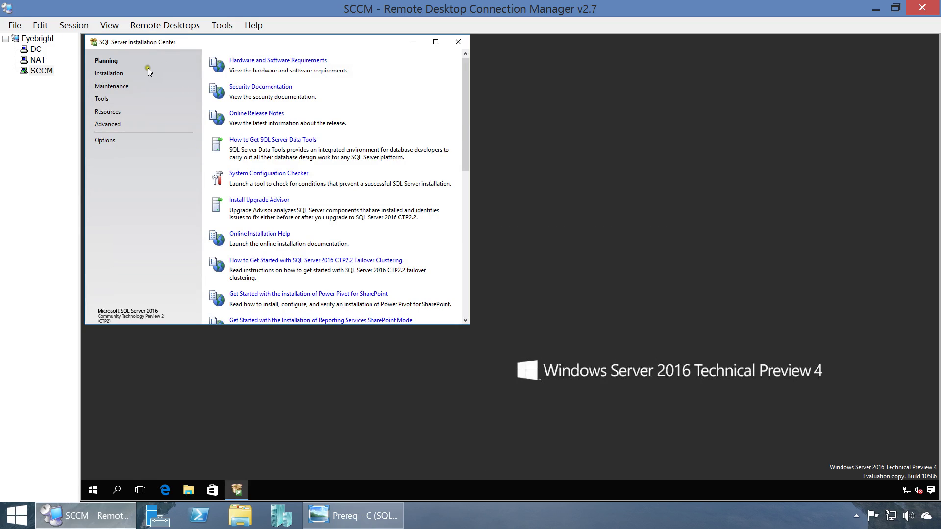
Launch a new SQL Server stand-alone installation and close the SQL Server Installation Center.
click(107, 76)
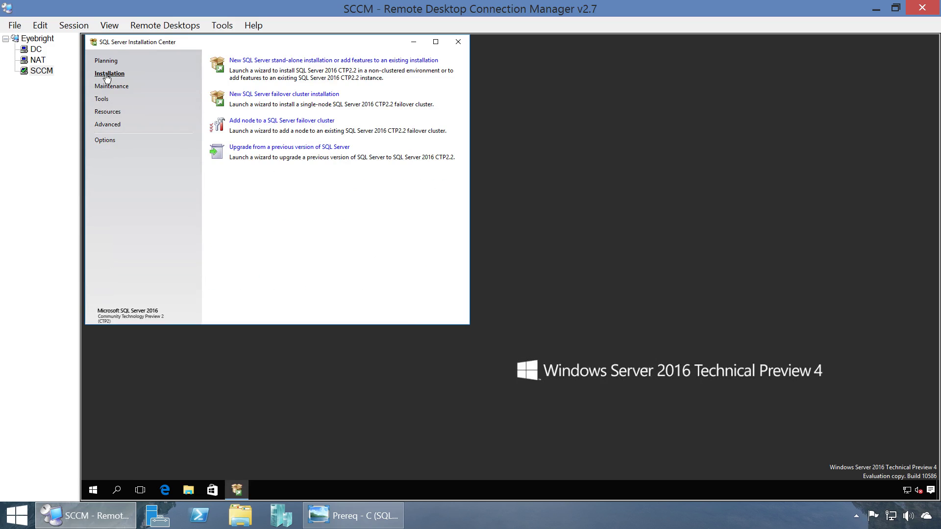
click(279, 61)
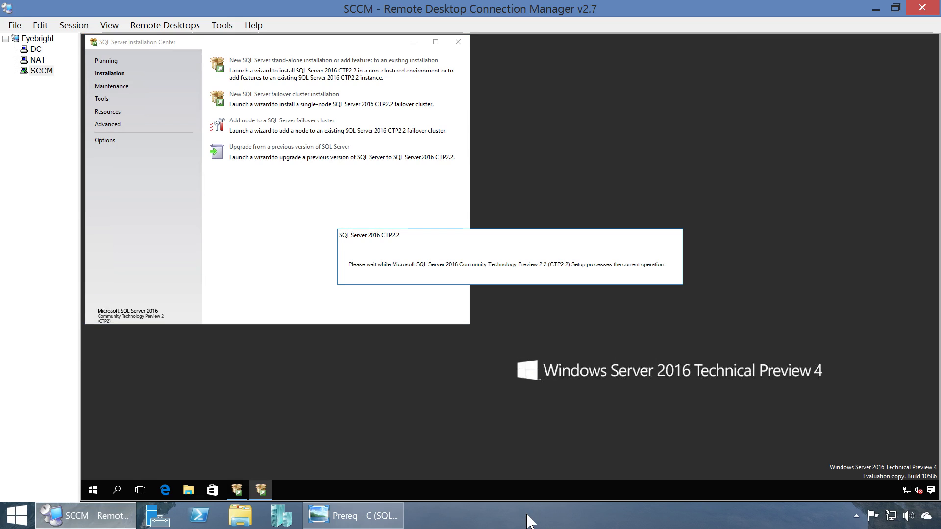
click(459, 42)
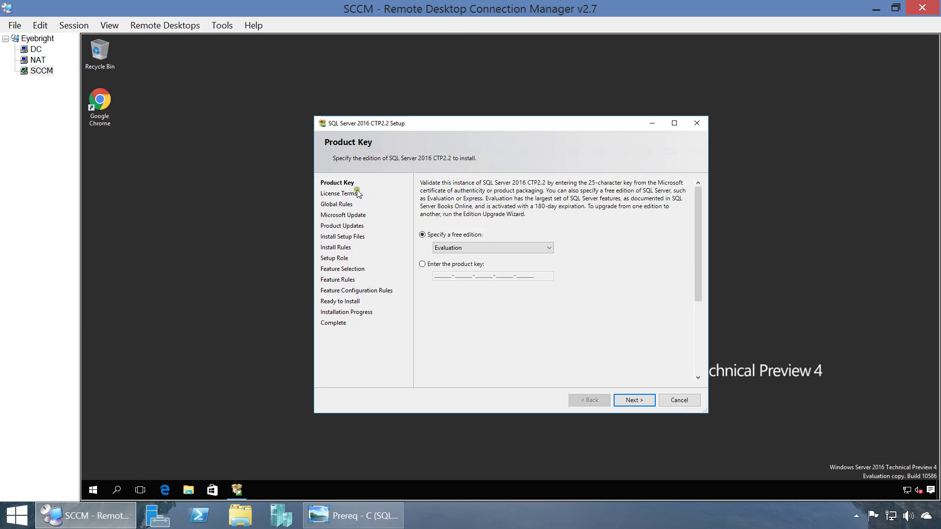
Proceed with the free Evaluation edition, maximize the setup window and accept the license terms.
click(621, 400)
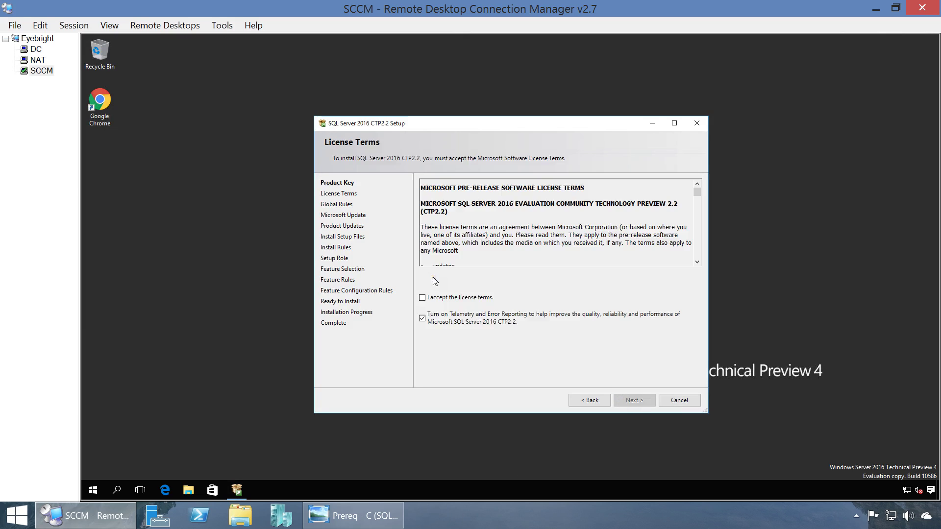
click(672, 123)
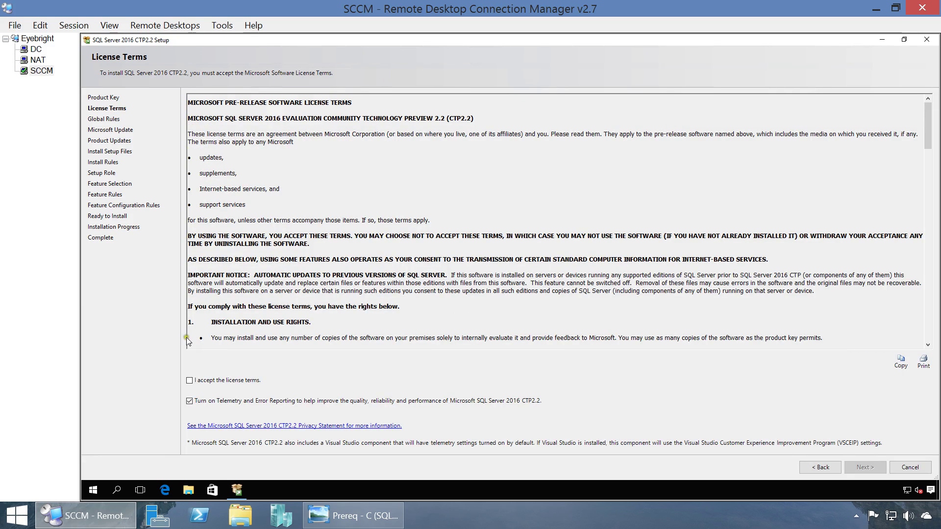
click(190, 380)
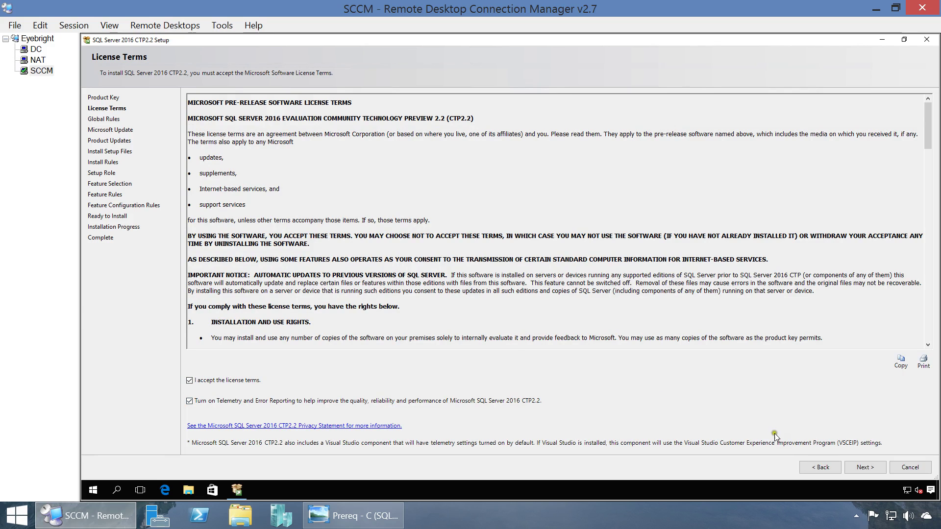
click(863, 468)
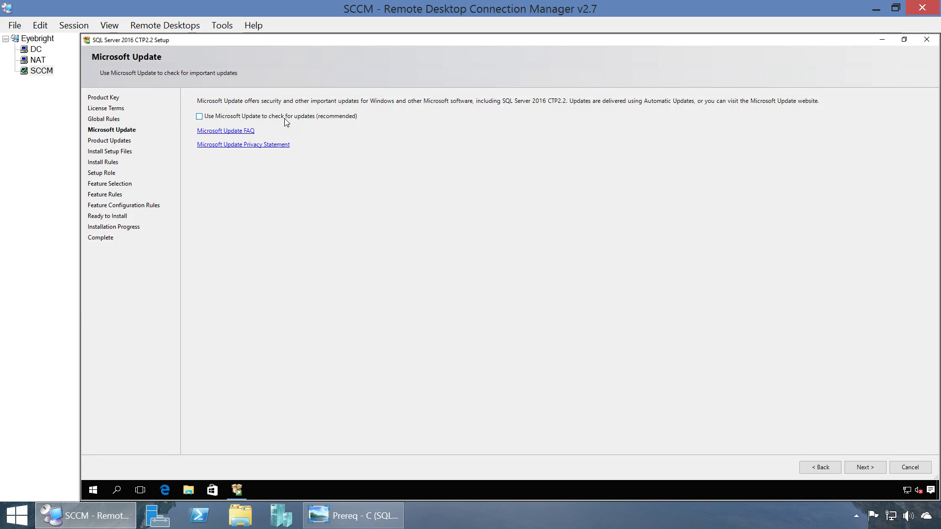
Enable checking for updates through Microsoft Update and continue the setup.
click(285, 118)
click(696, 508)
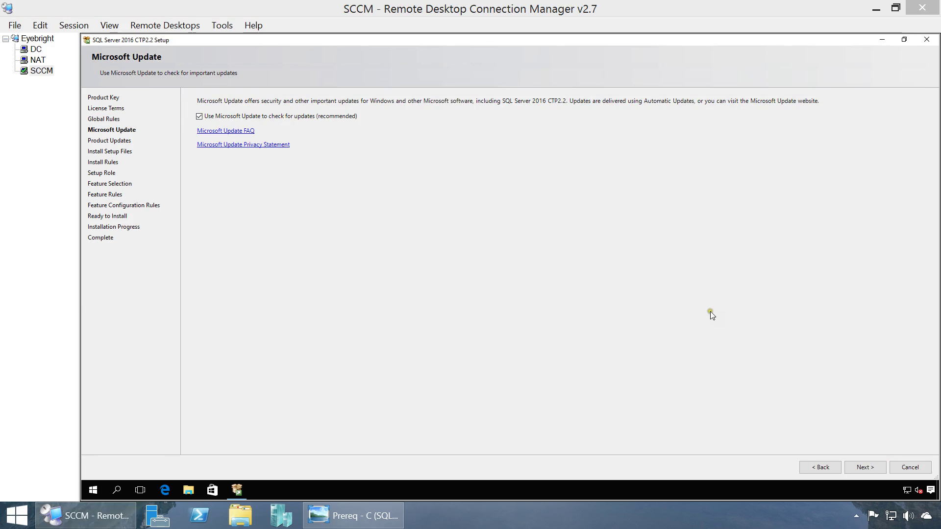
click(871, 470)
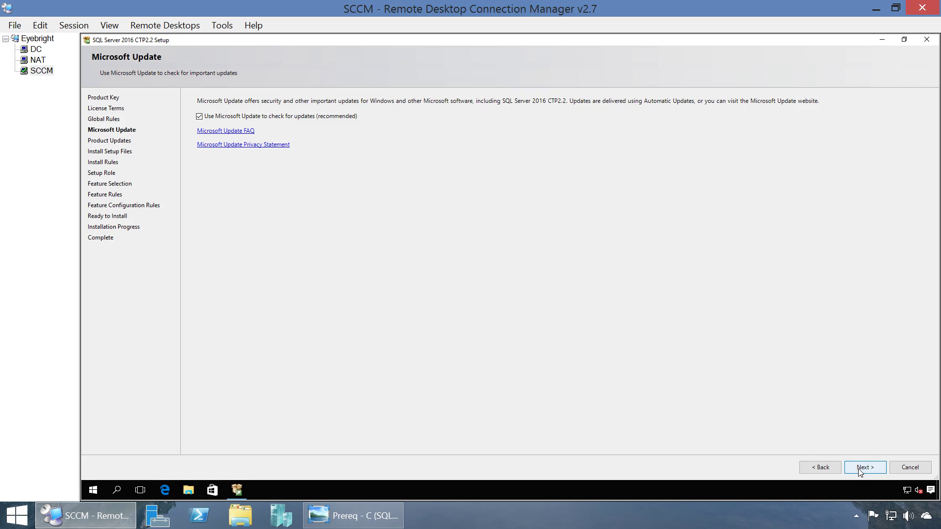
click(858, 470)
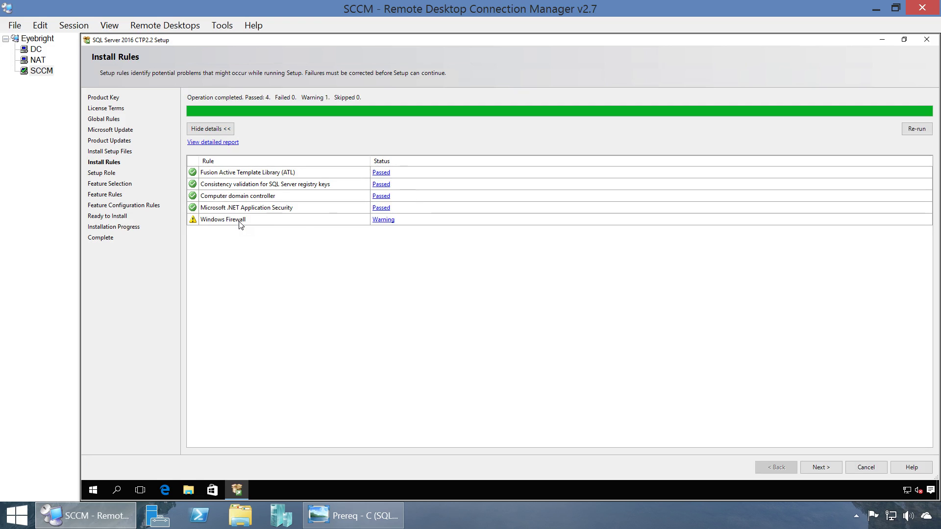
Review the details of the Windows Firewall rule check and continue past the install rules.
click(384, 220)
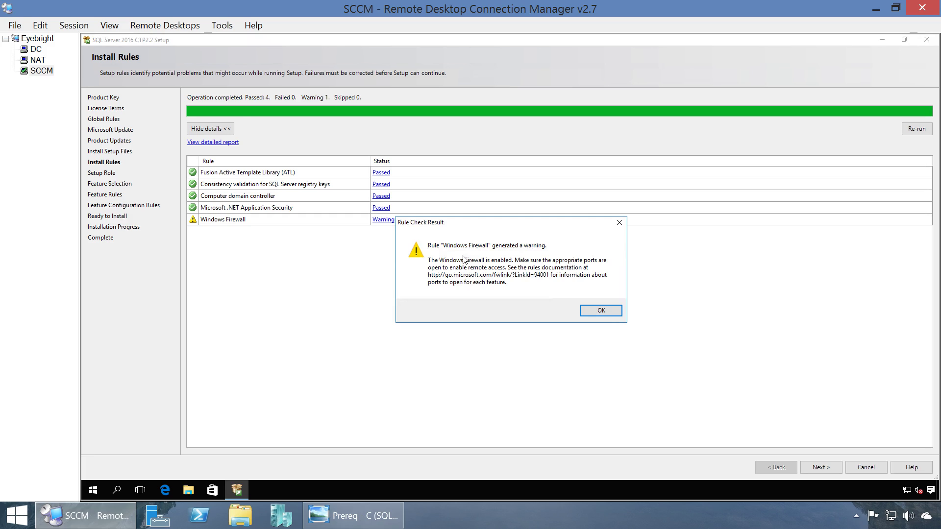
click(599, 312)
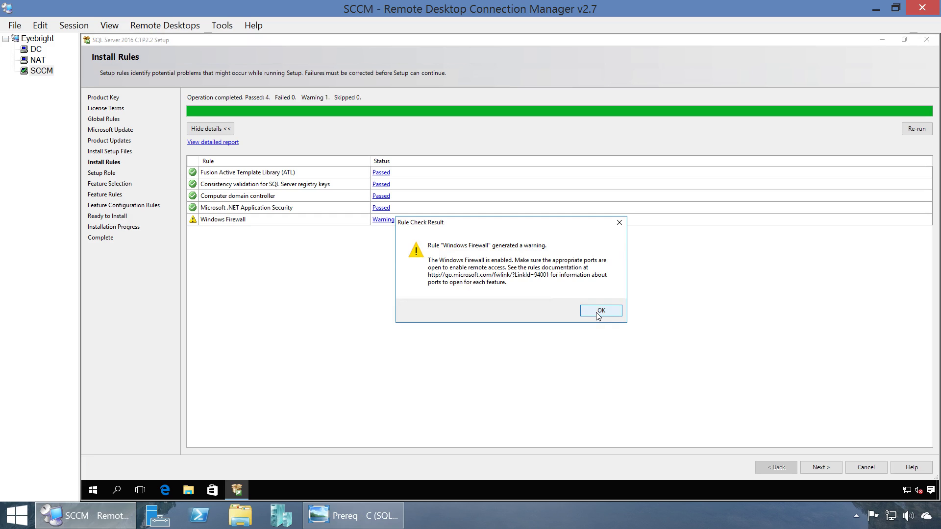
click(597, 313)
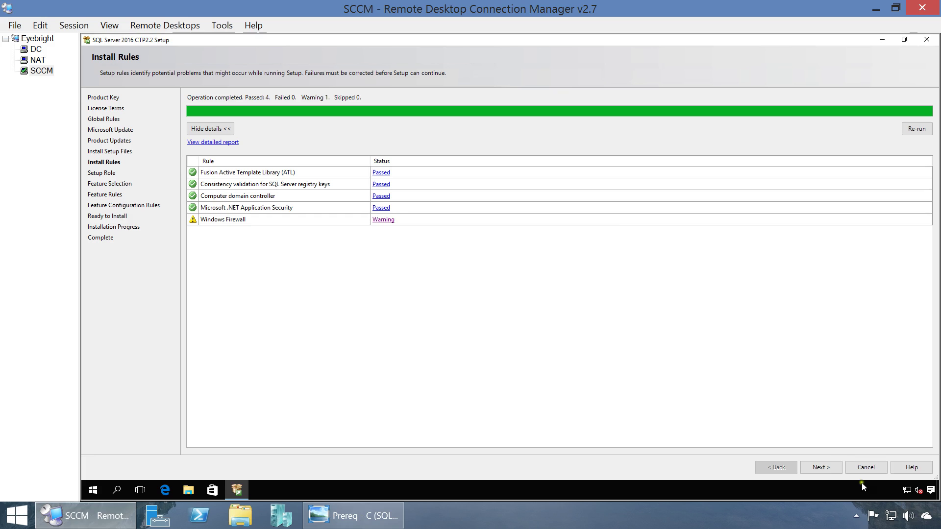
click(835, 471)
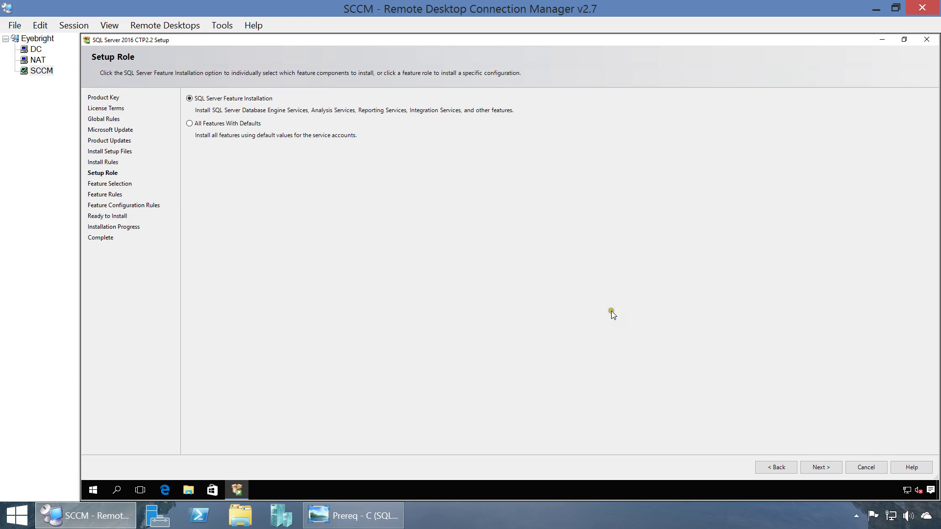
Keep the SQL Server Feature Installation role and select Database Engine Services, Reporting Services - Native and Management Tools - Complete, checking the prerequisites picture.
click(817, 468)
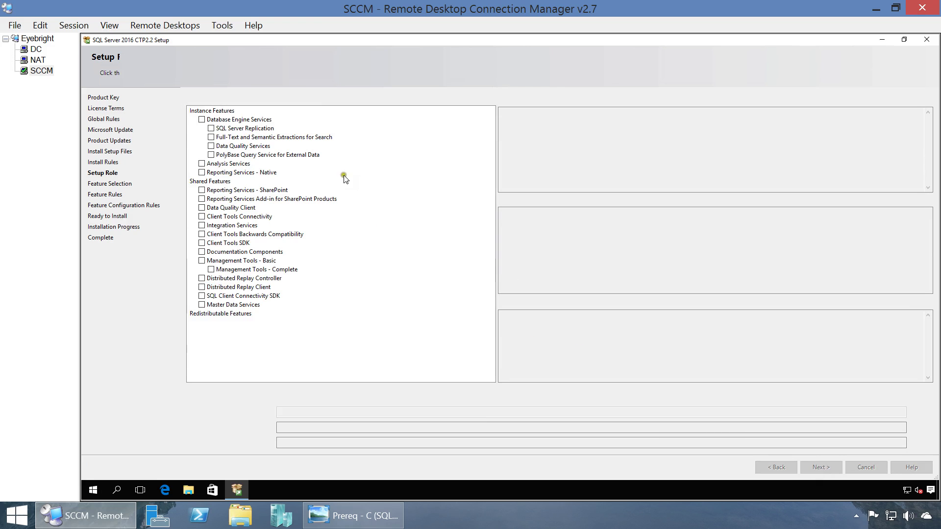
click(349, 515)
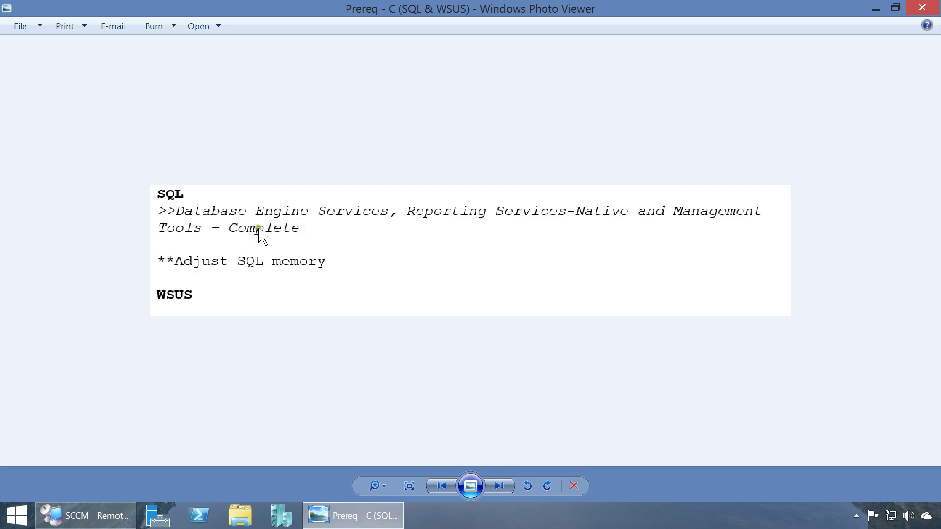
click(327, 512)
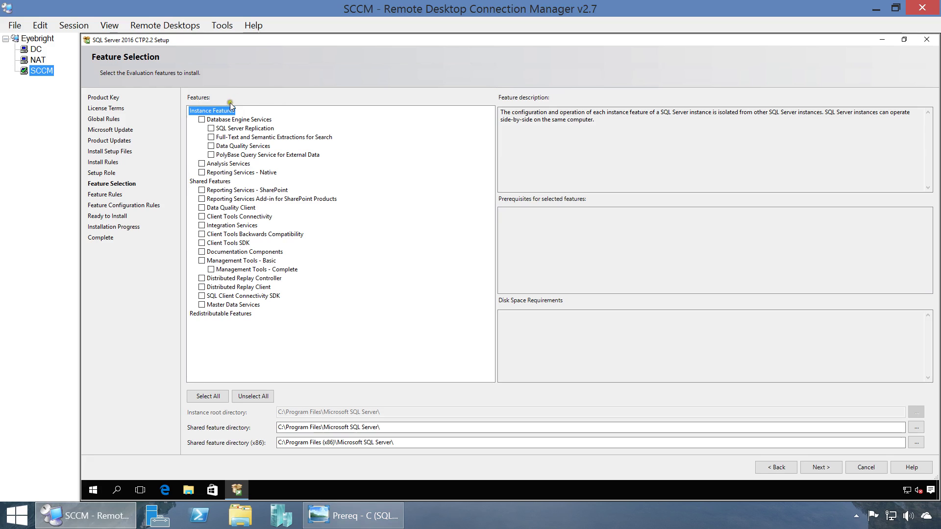
click(202, 120)
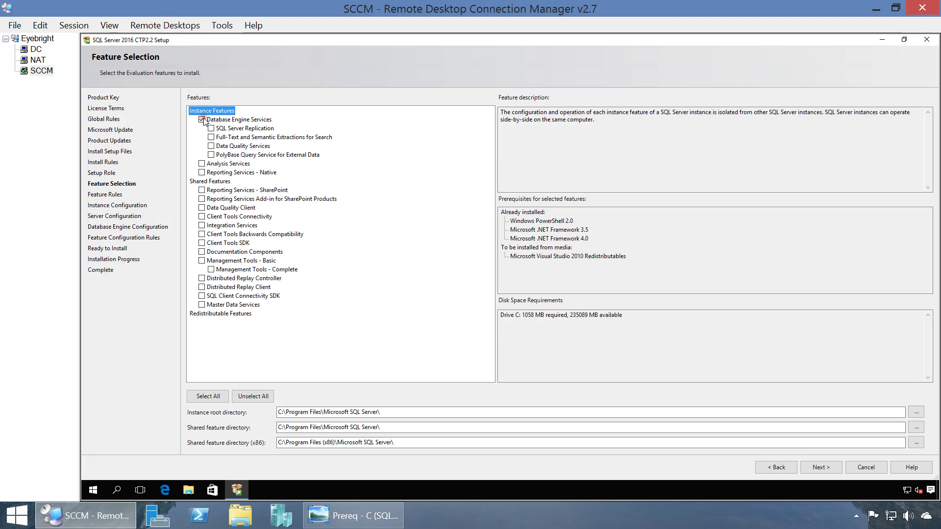
click(201, 173)
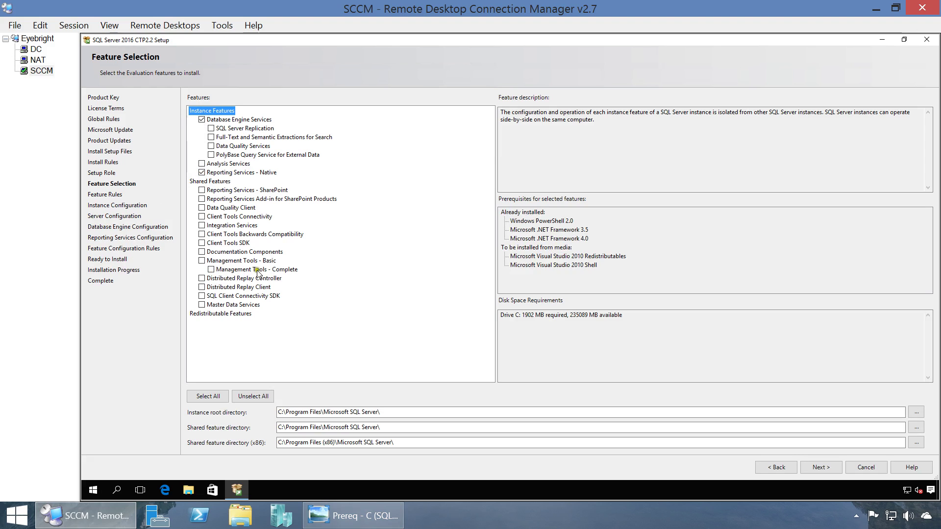
click(211, 269)
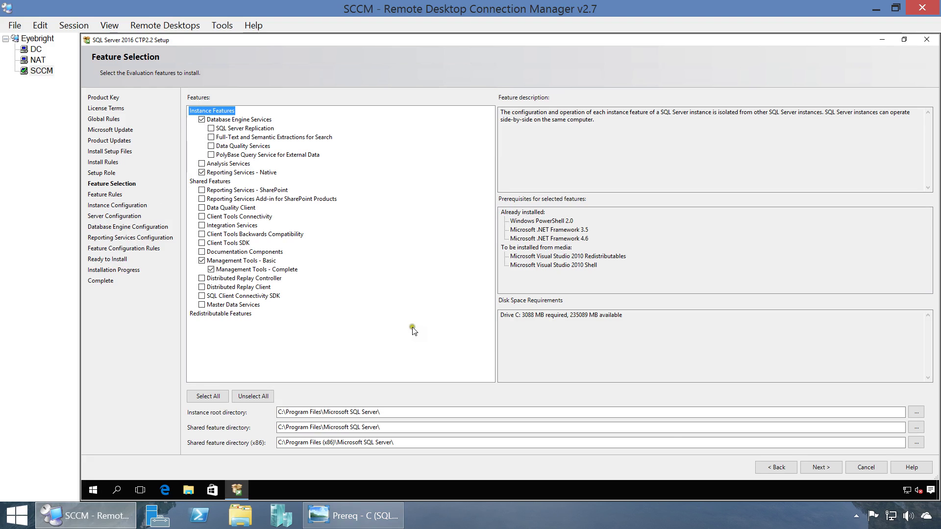
click(821, 467)
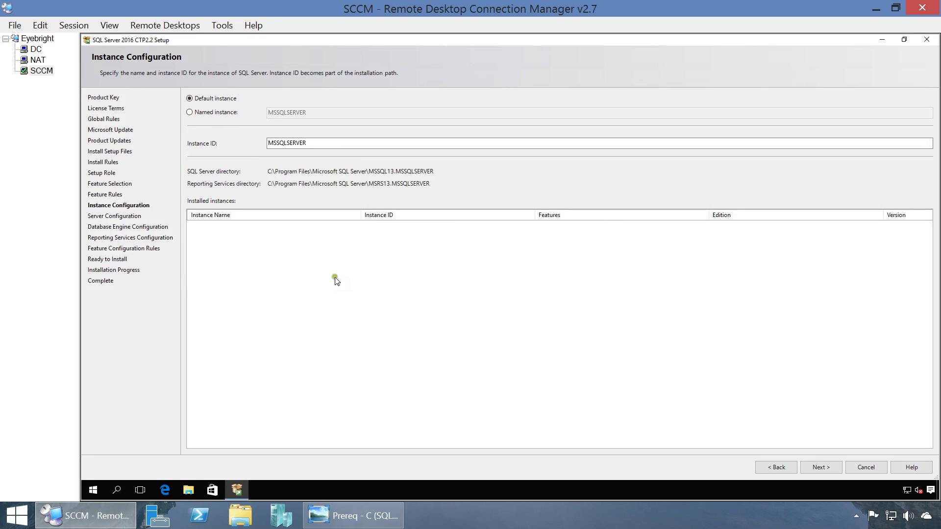
Keep the default instance MSSQLSERVER and assign the EYEBRIGHT\sccmadmin account to the SQL Server Agent service.
click(826, 468)
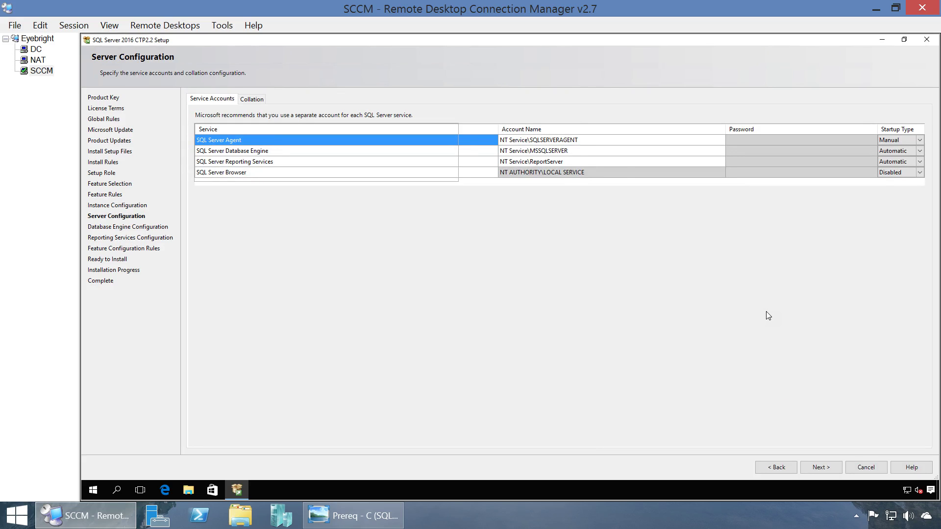
click(685, 140)
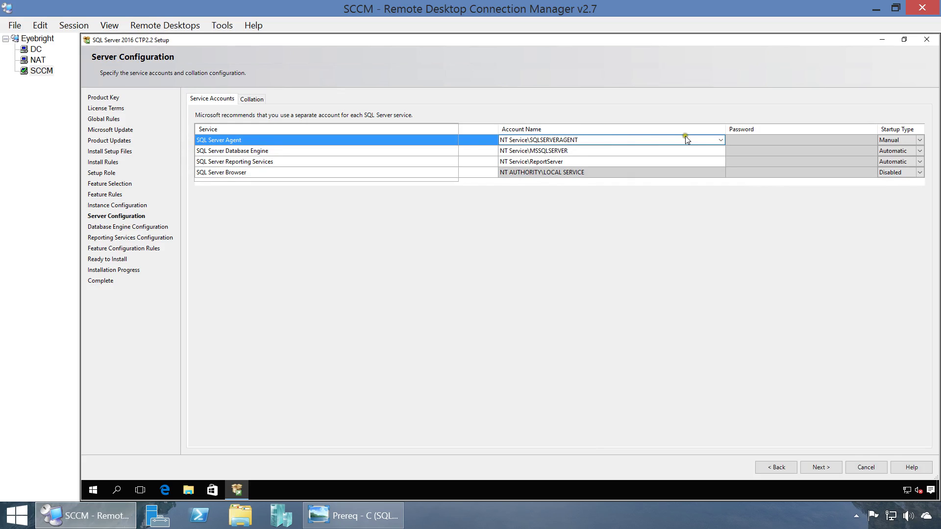
click(723, 139)
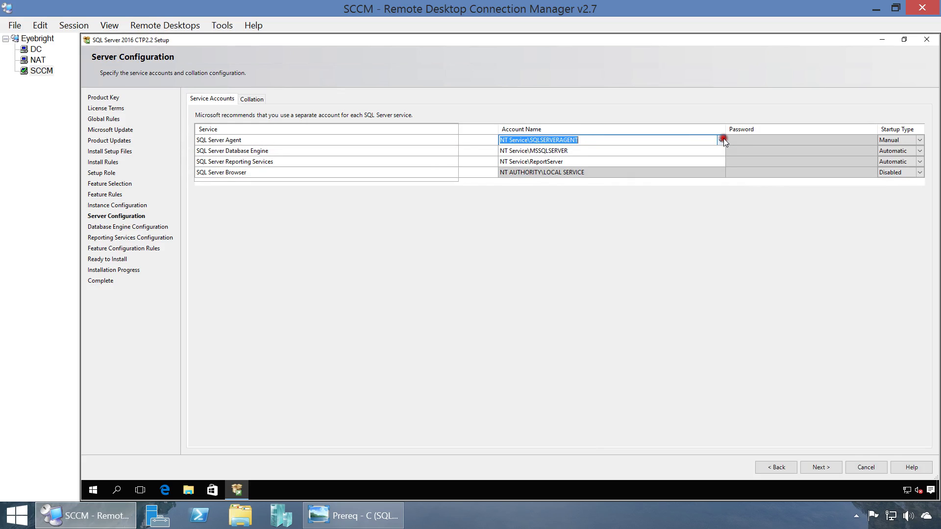
click(721, 140)
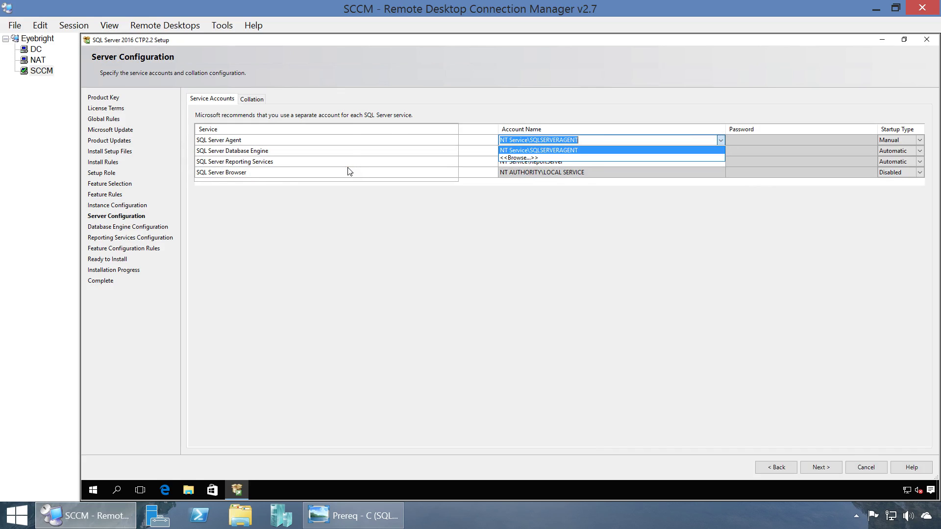
click(596, 158)
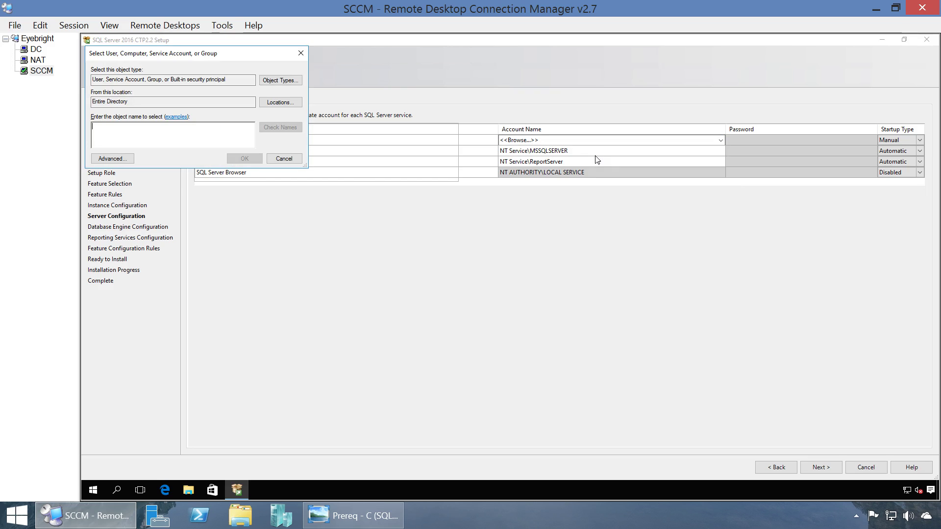
text(sccm)
key(Return)
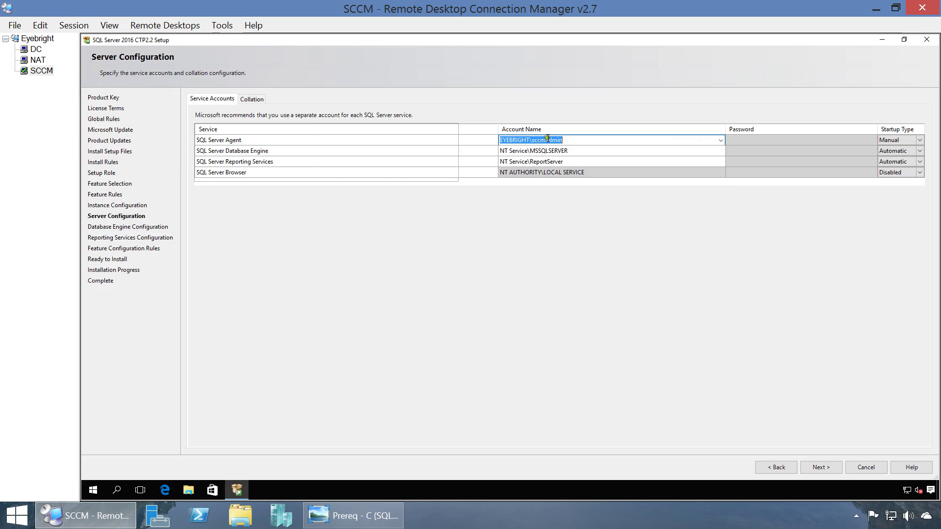
Copy the SQL Server Agent account name, enter the account password and set the service's startup type to Automatic.
click(599, 142)
drag(598, 141, 454, 141)
key(ctrl+c)
key(Tab)
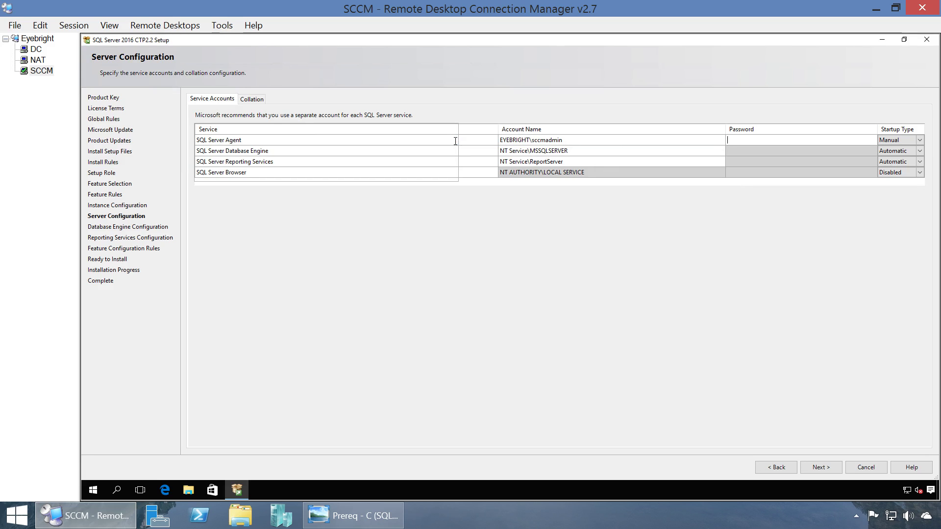
text(•••••)
text(d)
key(Tab)
key(Up)
key(Tab)
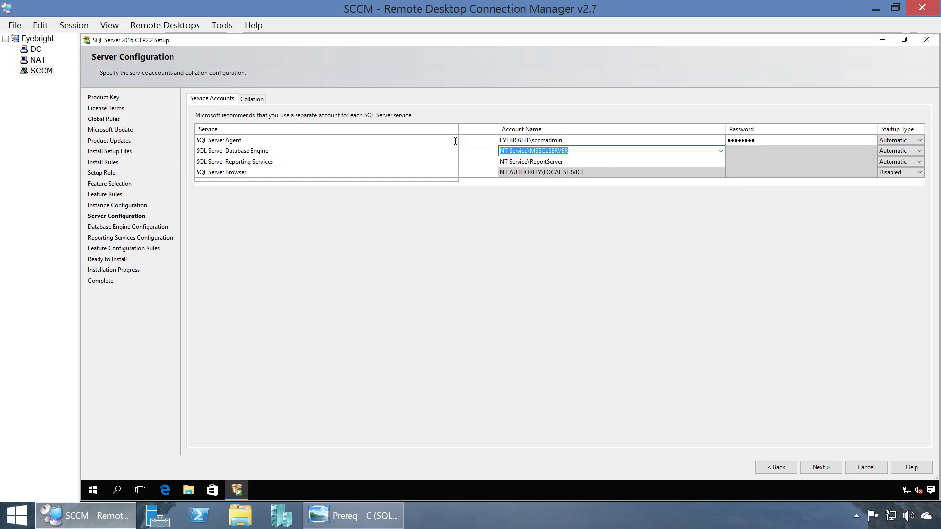
Assign the copied EYEBRIGHT\sccmadmin account to the SQL Server Database Engine service and enter the account password.
key(ctrl+v)
key(Tab)
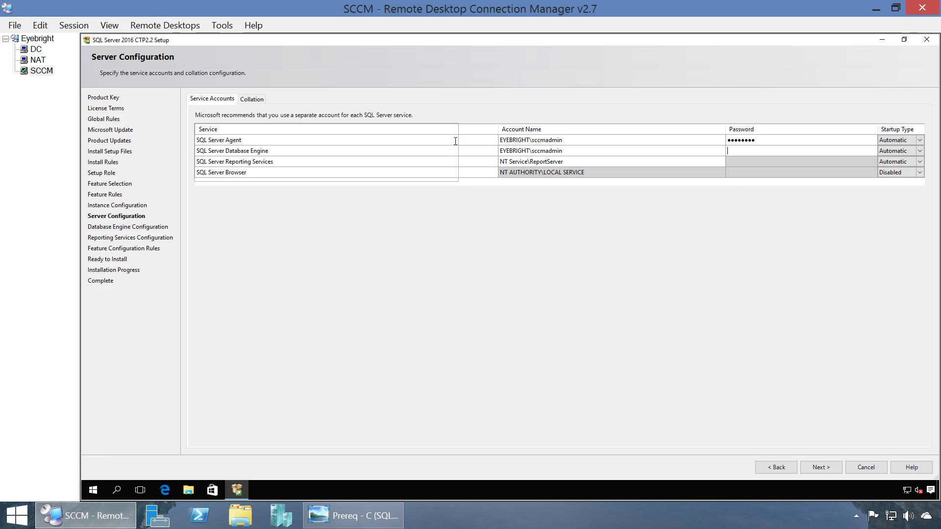
text(••••••••)
key(Tab)
key(Tab)
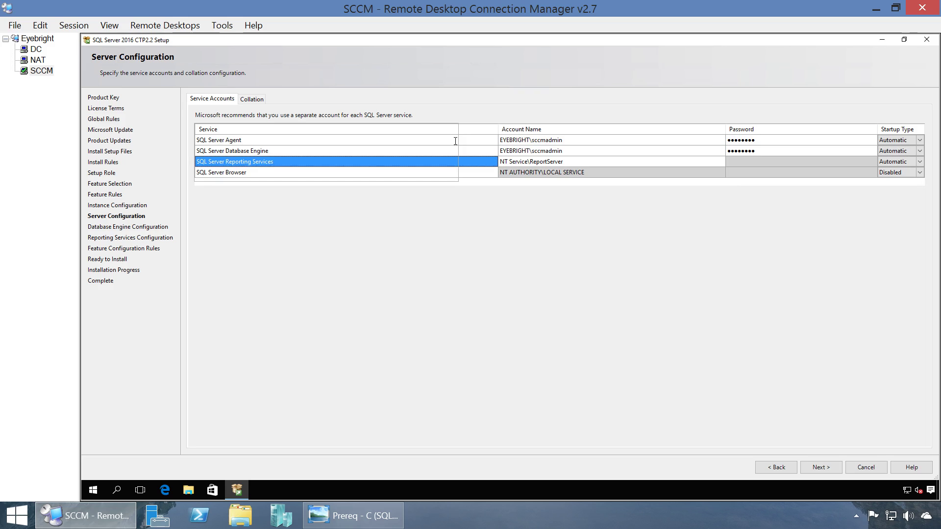
Assign the copied EYEBRIGHT\sccmadmin account to the SQL Server Reporting Services service and enter the account password.
key(Tab)
key(ctrl+v)
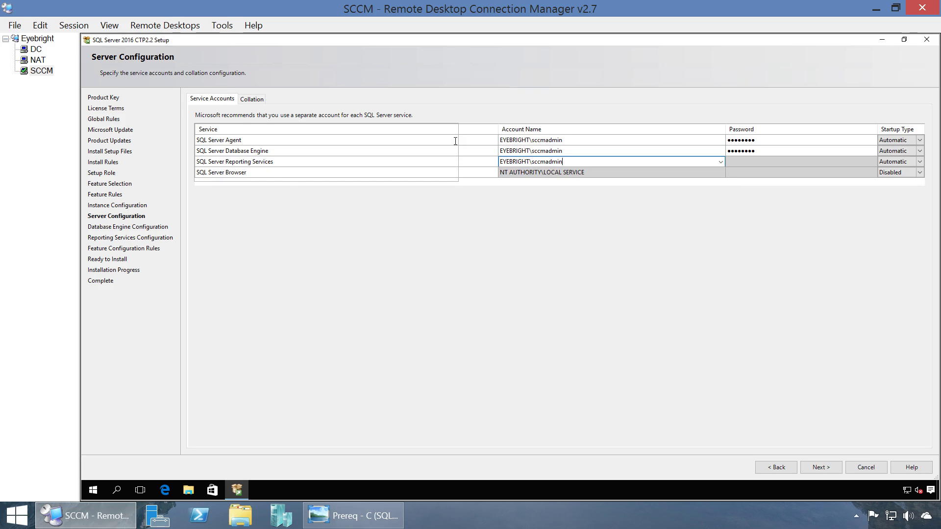
key(Tab)
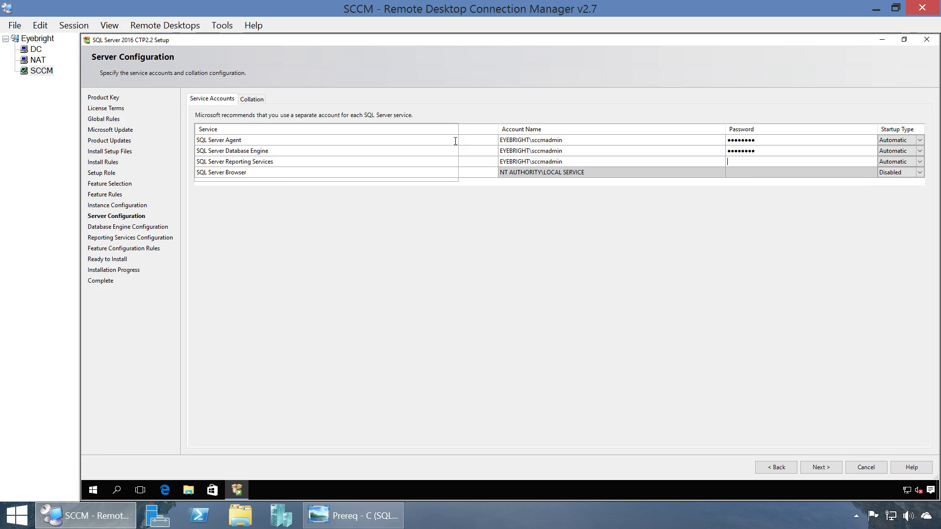
text(••••••••)
key(Tab)
key(Tab)
Set the SQL Server Browser startup type to Automatic and continue to the Database Engine Configuration.
key(Tab)
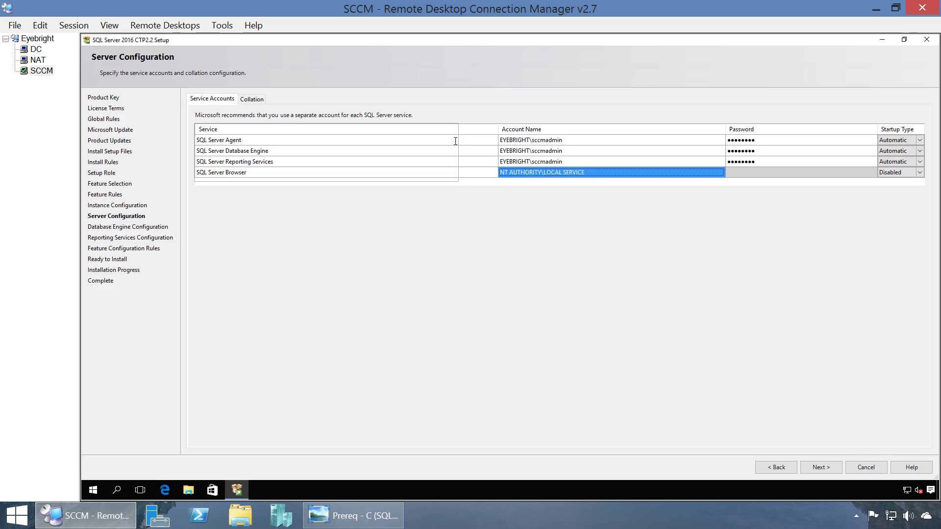
key(Tab)
key(Tab)
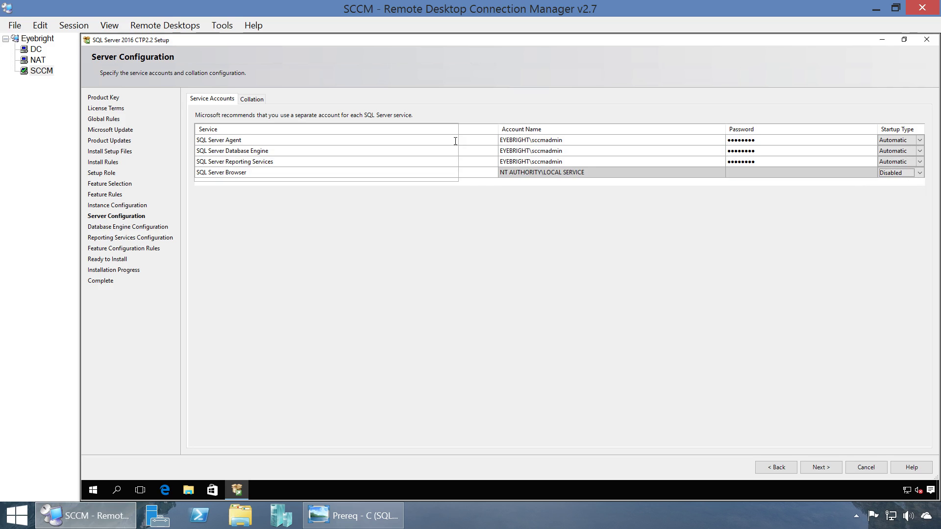
key(a)
click(575, 152)
click(819, 465)
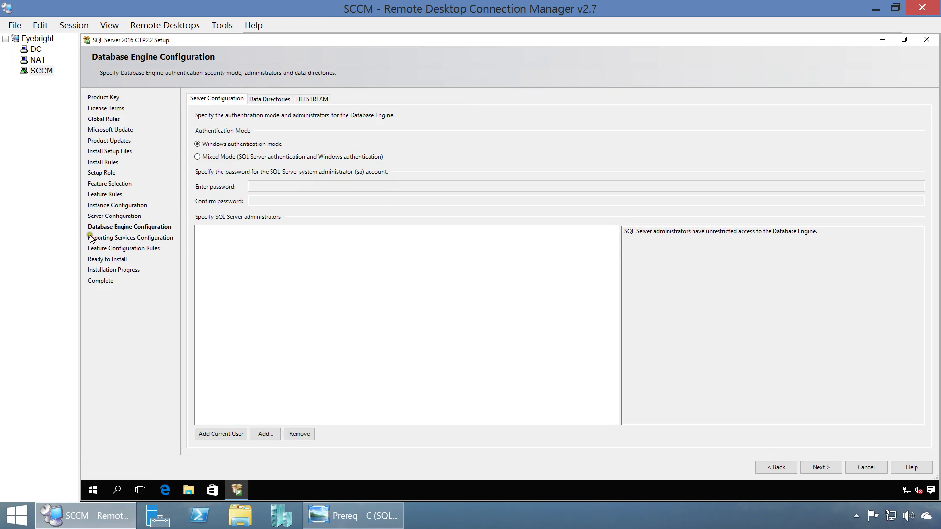
Add the current user and the EYEBRIGHT\sccmadmin account as SQL Server administrators and continue the setup.
click(219, 435)
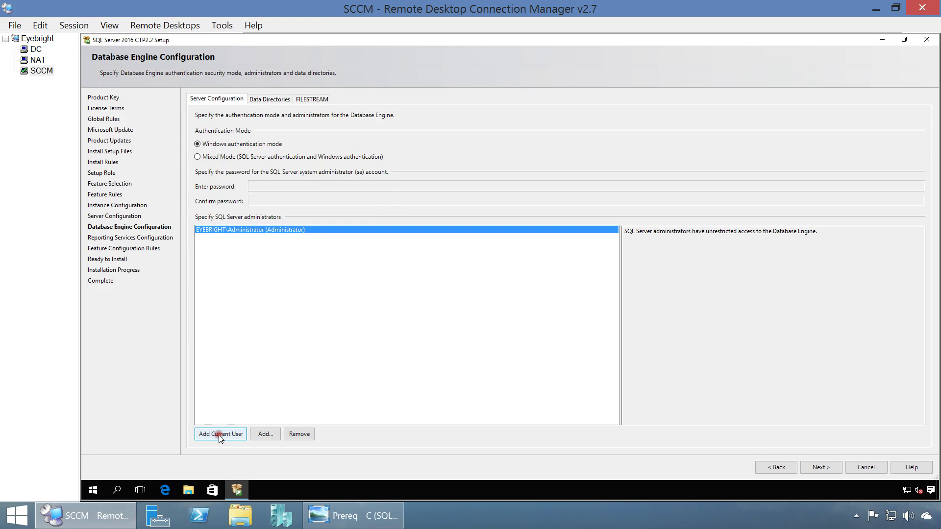
click(263, 434)
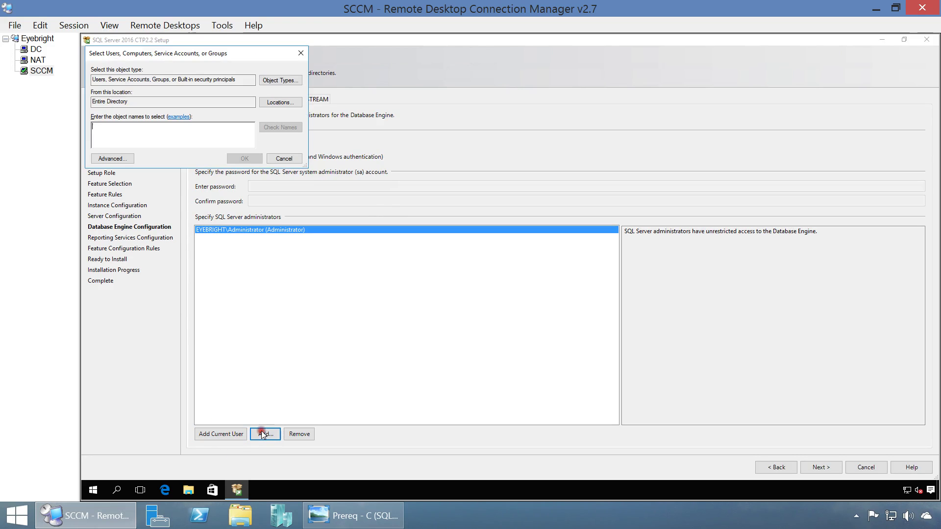
text(sccm)
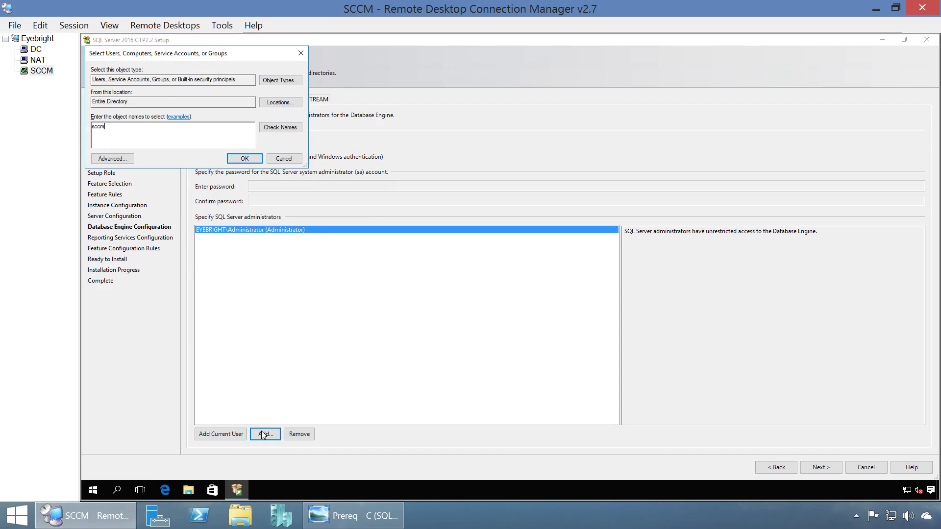
key(Return)
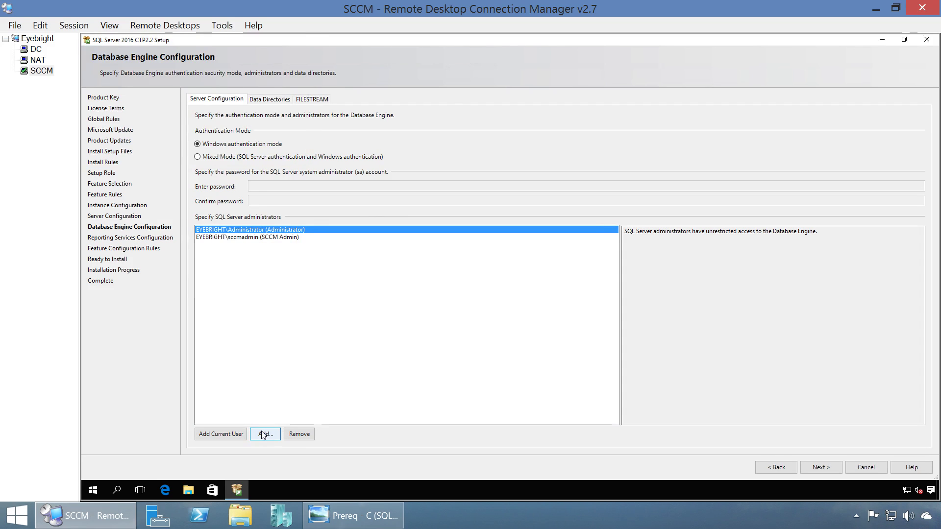
click(283, 239)
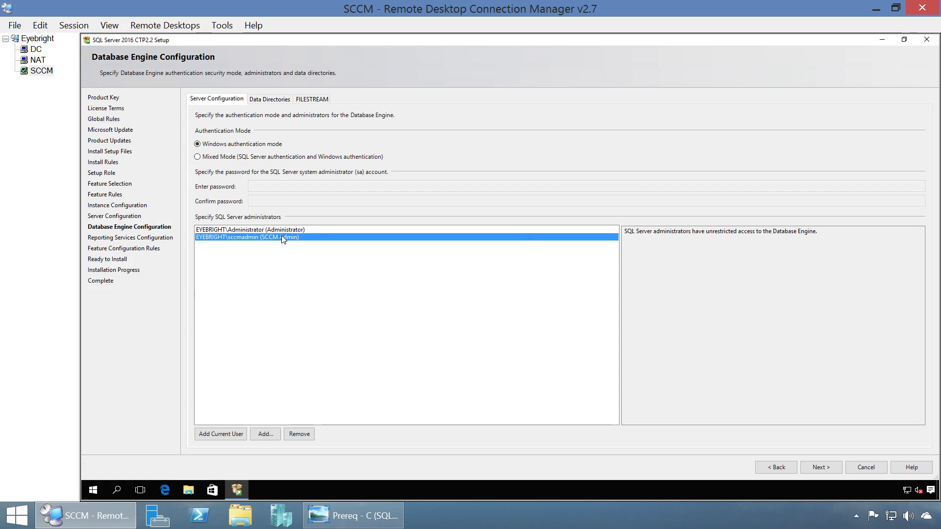
click(282, 230)
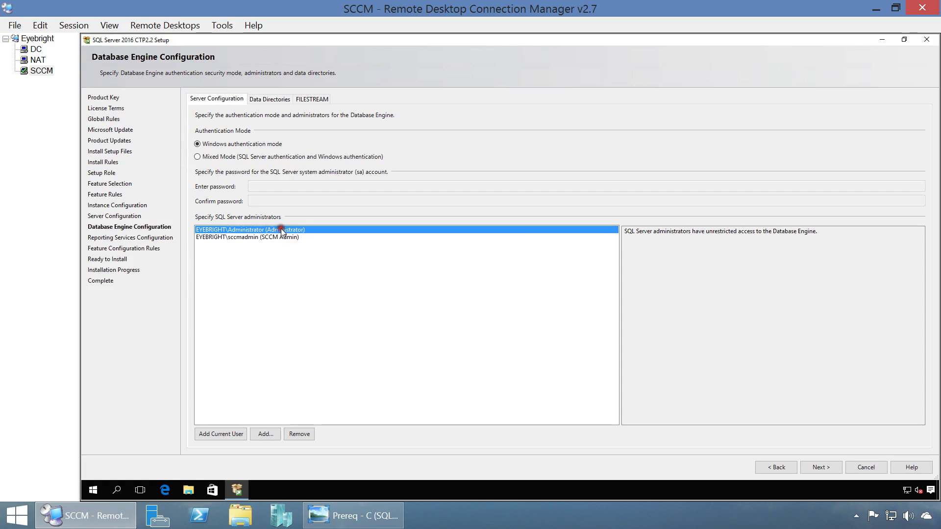
click(820, 466)
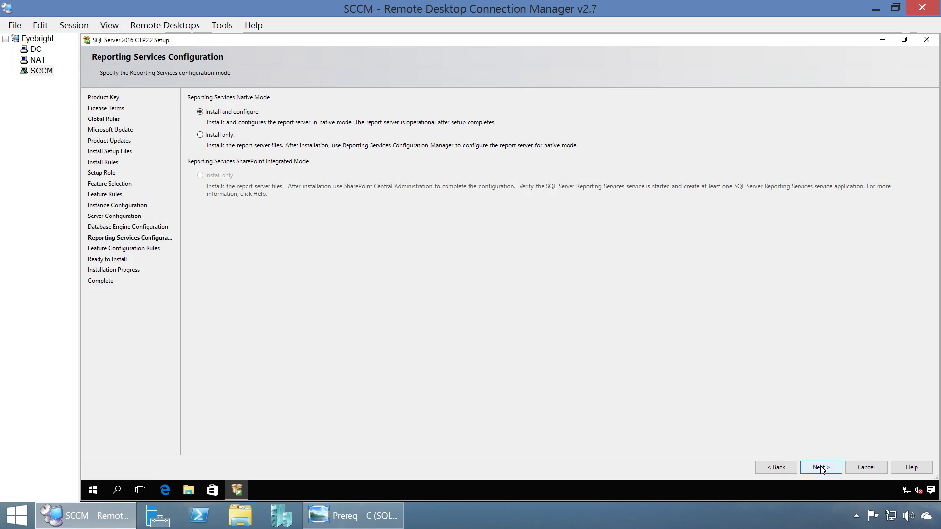
Keep the Install and configure mode for Reporting Services, review the installation summary and start the installation.
click(821, 468)
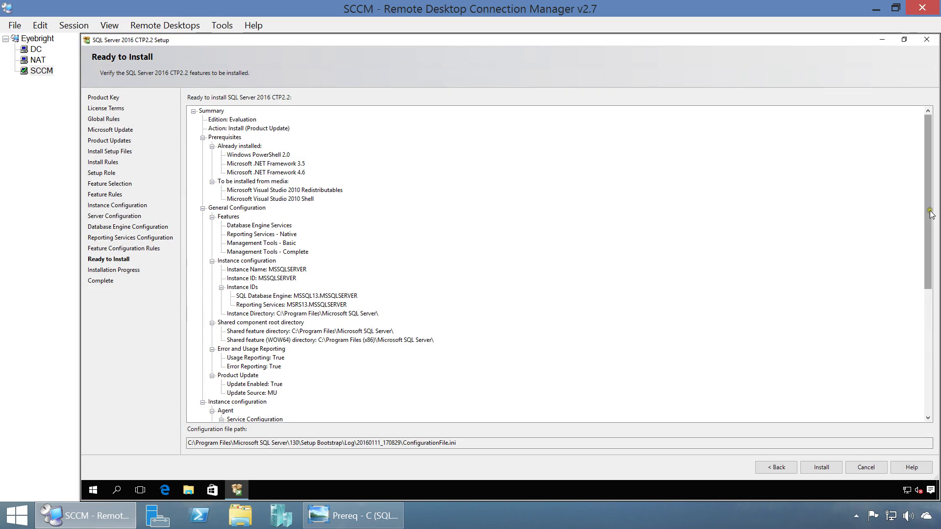
drag(930, 213, 913, 361)
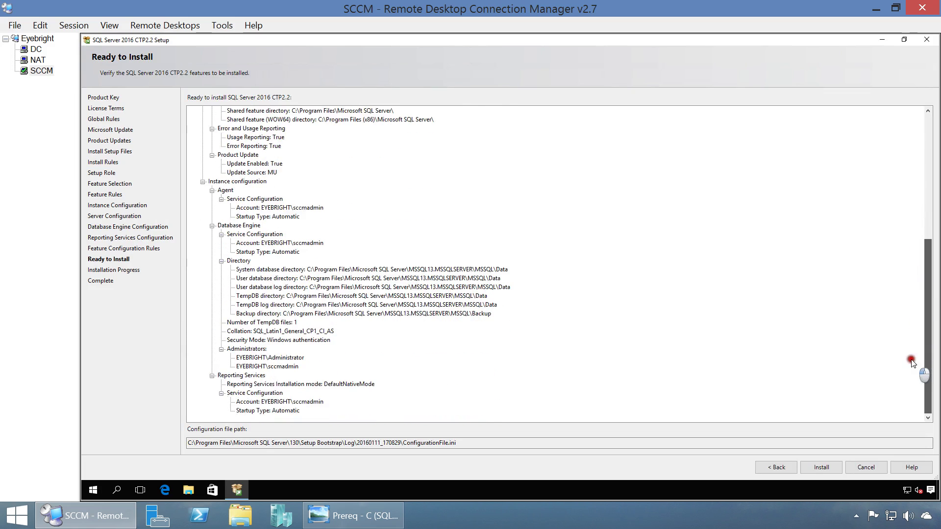
click(818, 471)
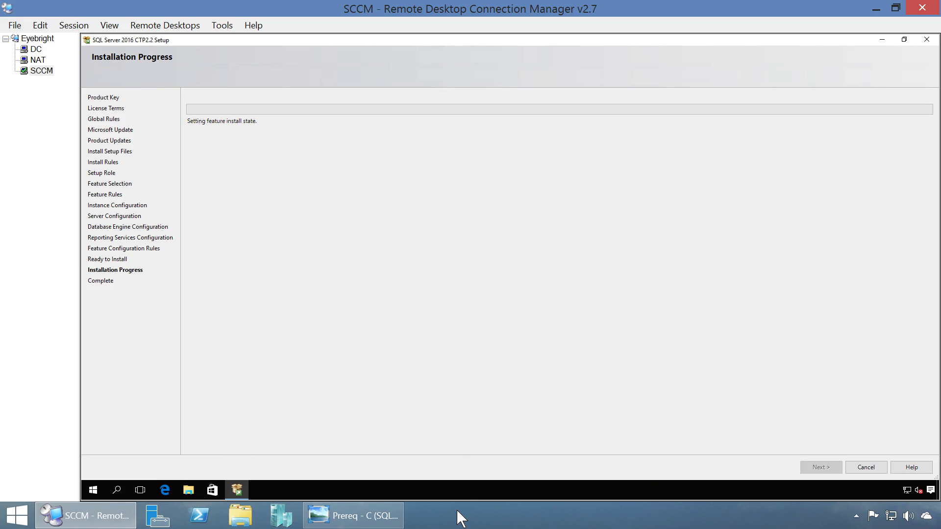
click(457, 510)
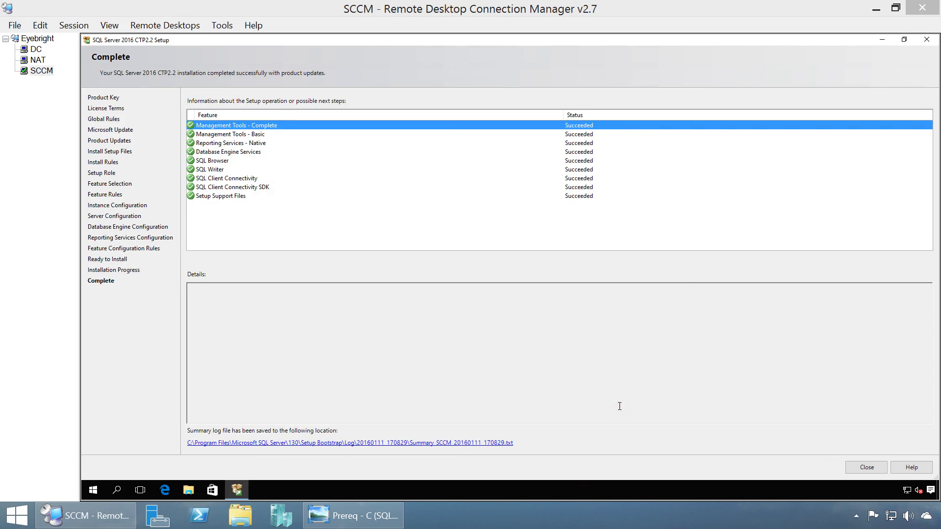
Close the completed SQL Server setup and check the prerequisites picture for the next task.
click(505, 255)
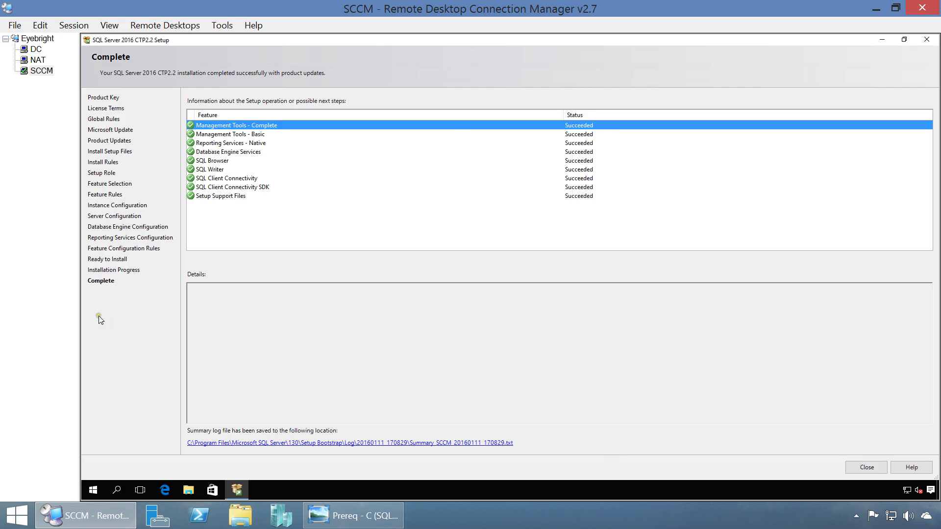
click(866, 467)
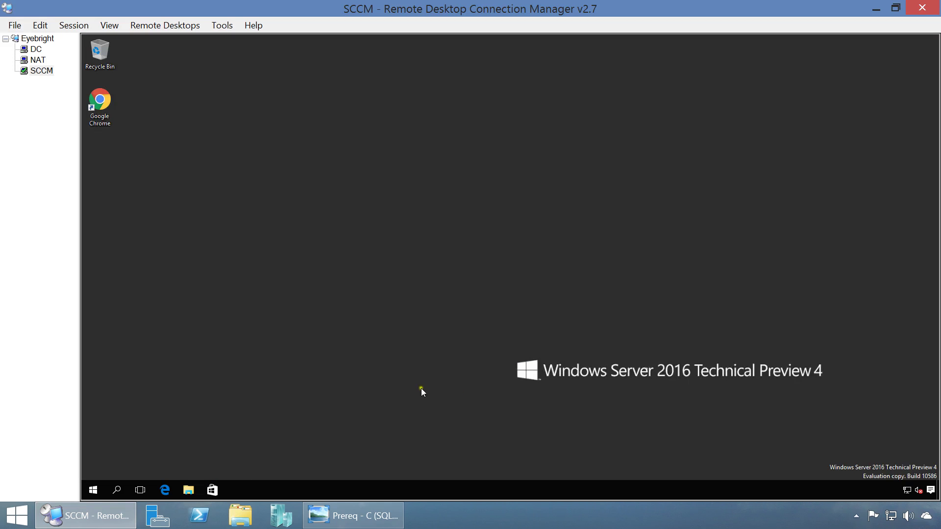
click(346, 524)
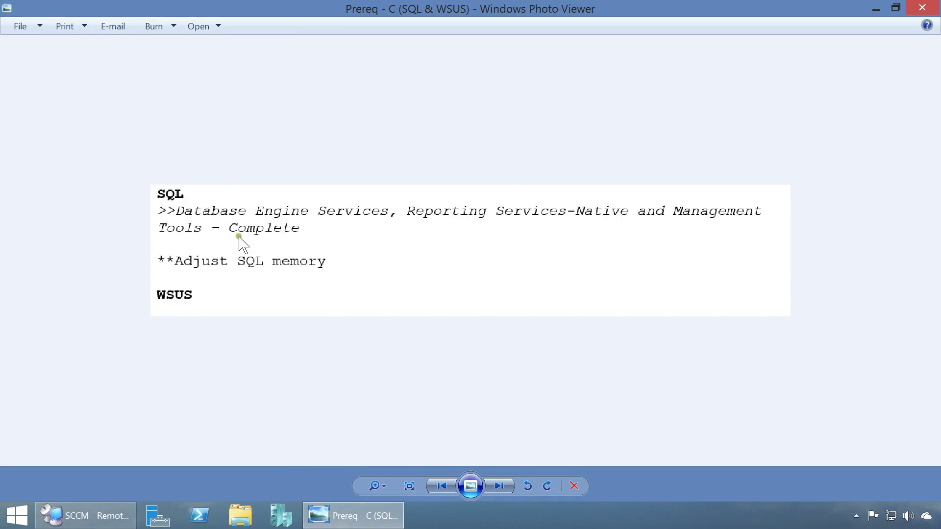
click(87, 516)
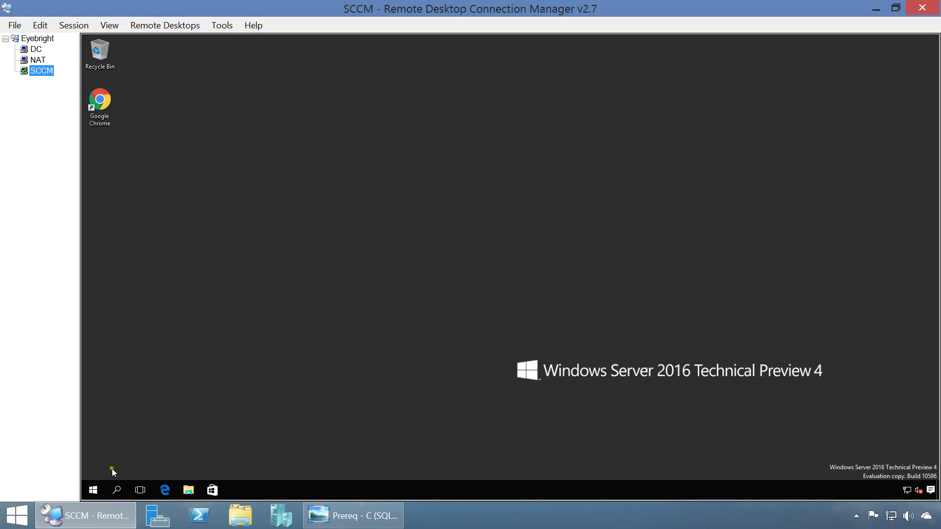
Launch SQL Server Management Studio on the SCCM server and connect to the SCCM Database Engine with Windows Authentication.
click(96, 486)
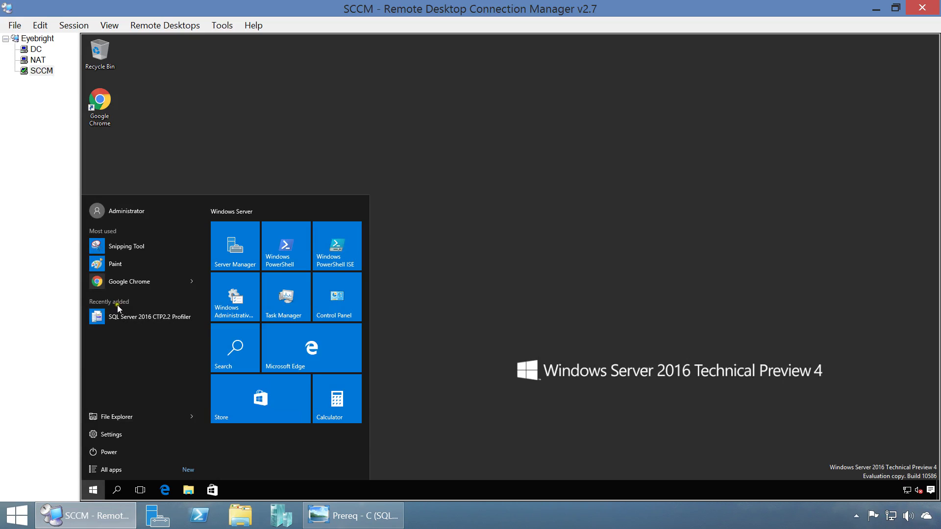
click(493, 524)
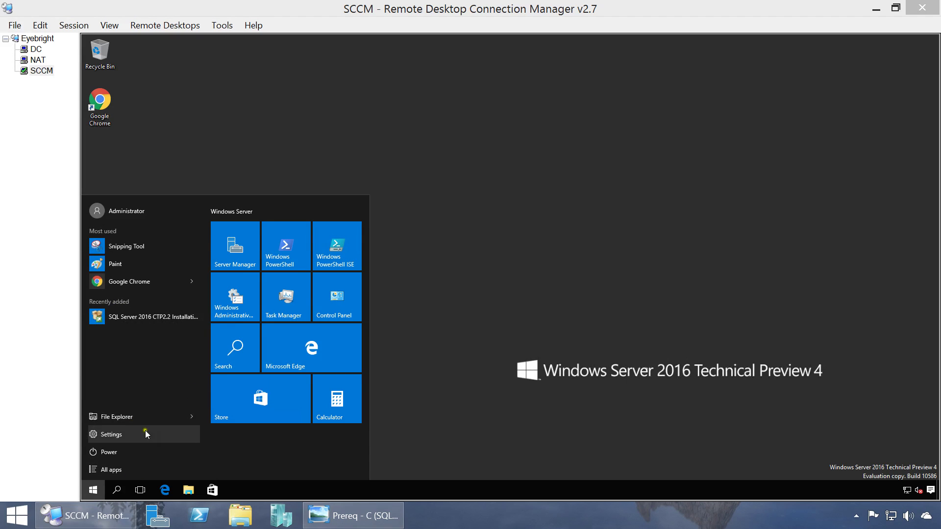
click(135, 469)
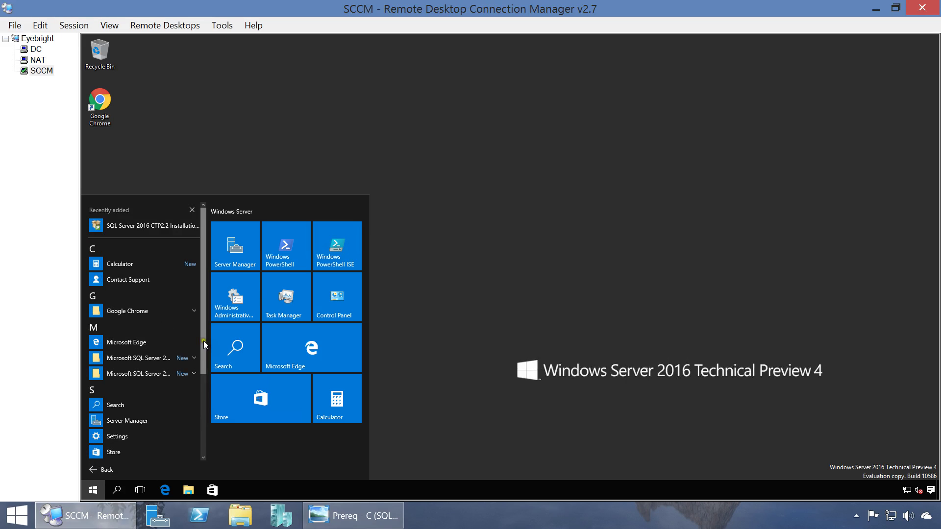
drag(204, 342, 200, 372)
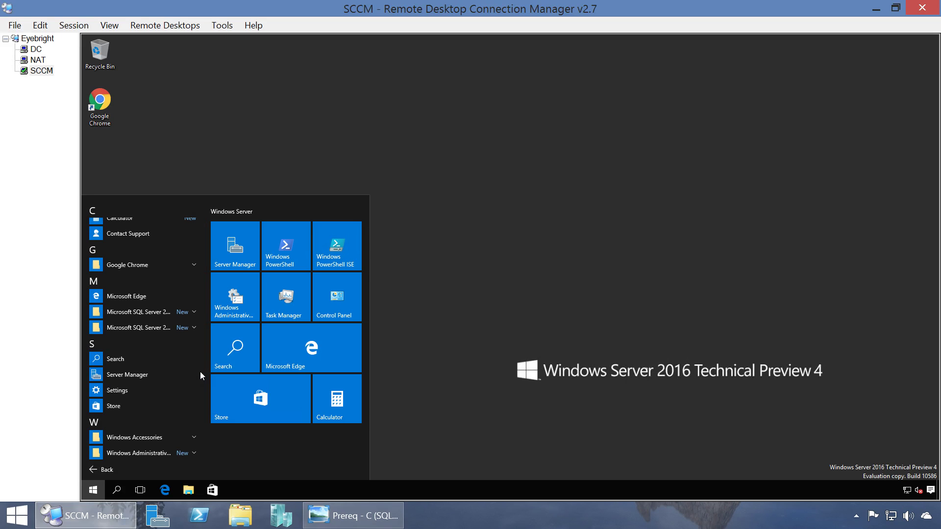
click(155, 329)
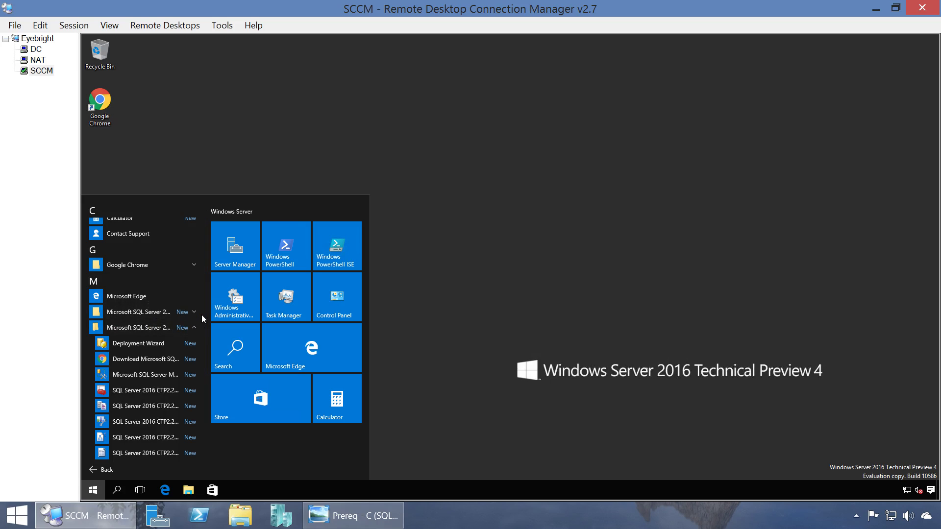
drag(204, 309, 203, 339)
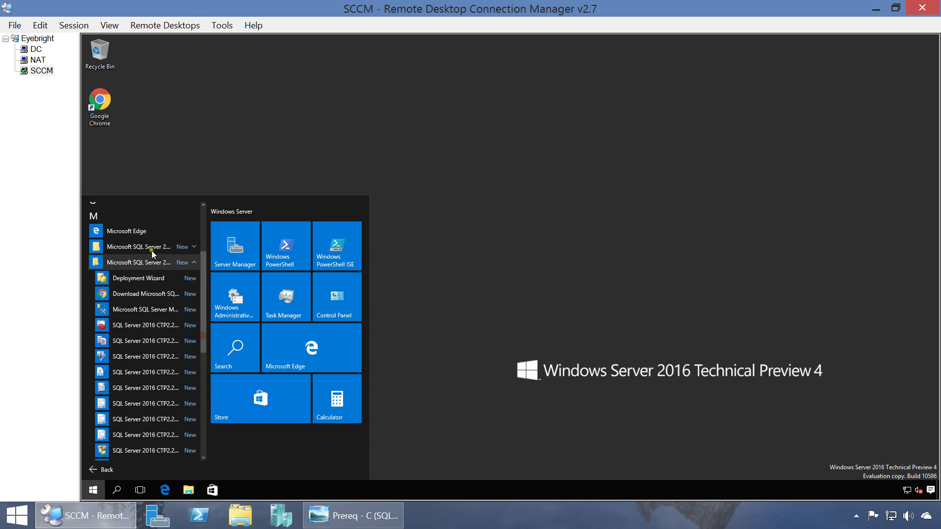
click(146, 306)
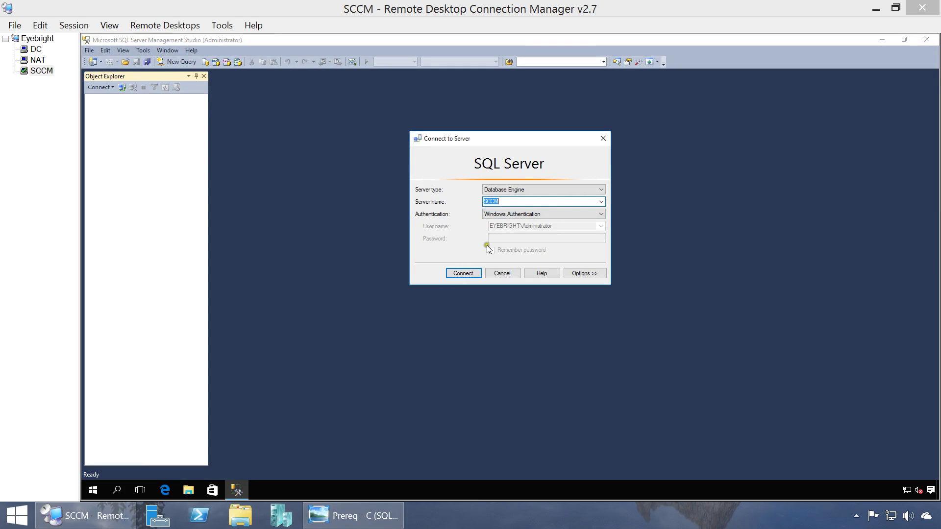
click(465, 274)
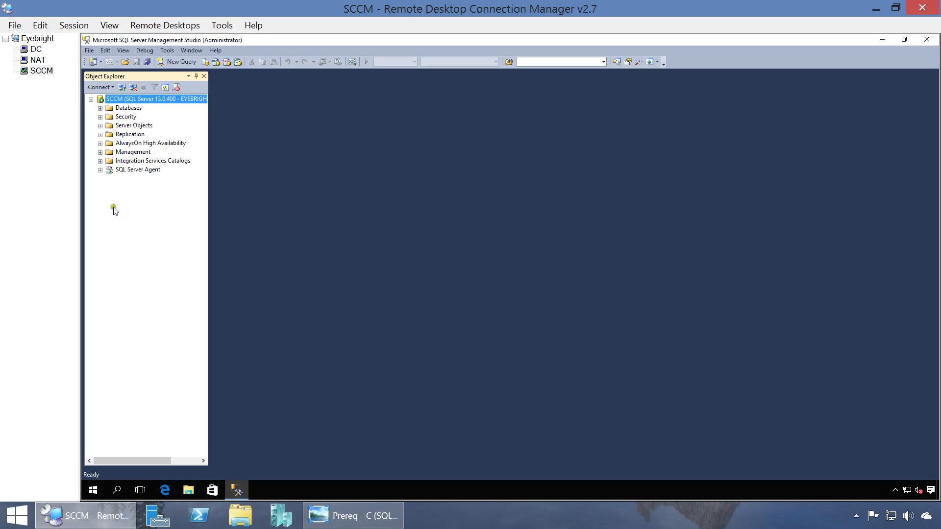
In the SCCM server's properties, set both the minimum and maximum server memory to 4096 MB and apply the change.
right_click(125, 98)
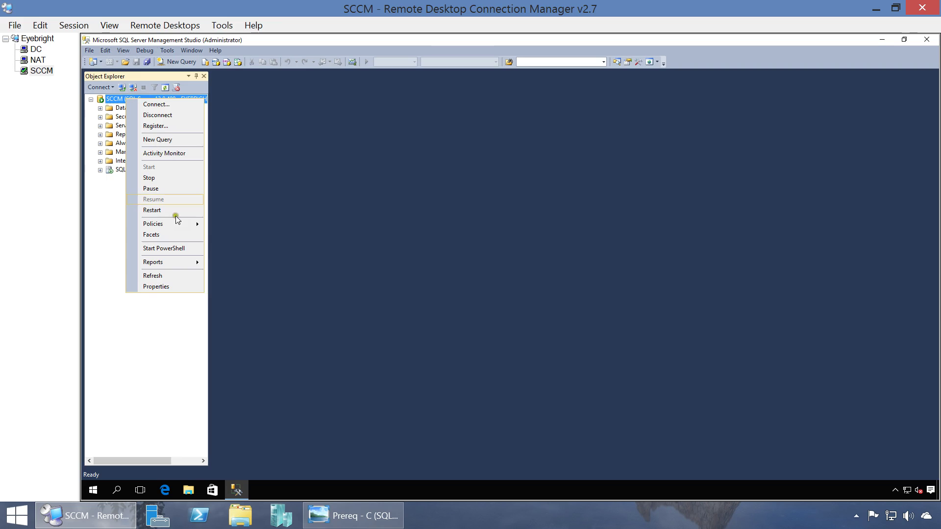
click(178, 286)
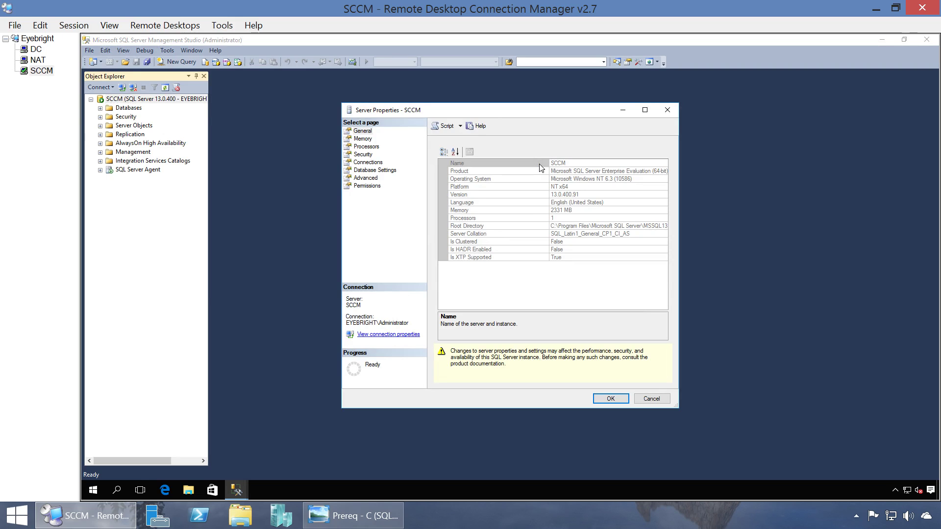
click(371, 140)
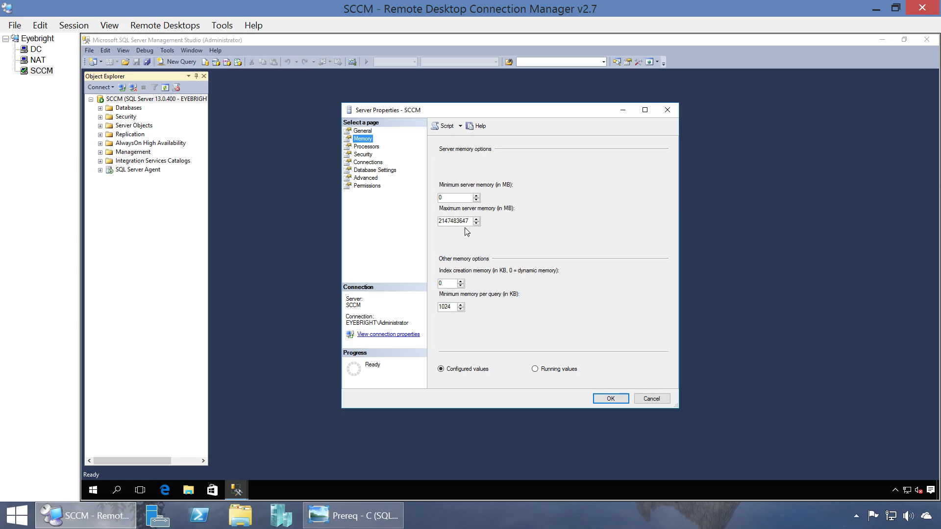
click(450, 198)
text(409)
key(Delete)
key(Delete)
key(Delete)
key(Delete)
key(Delete)
key(Delete)
key(Delete)
key(Delete)
key(Delete)
key(Delete)
text(409)
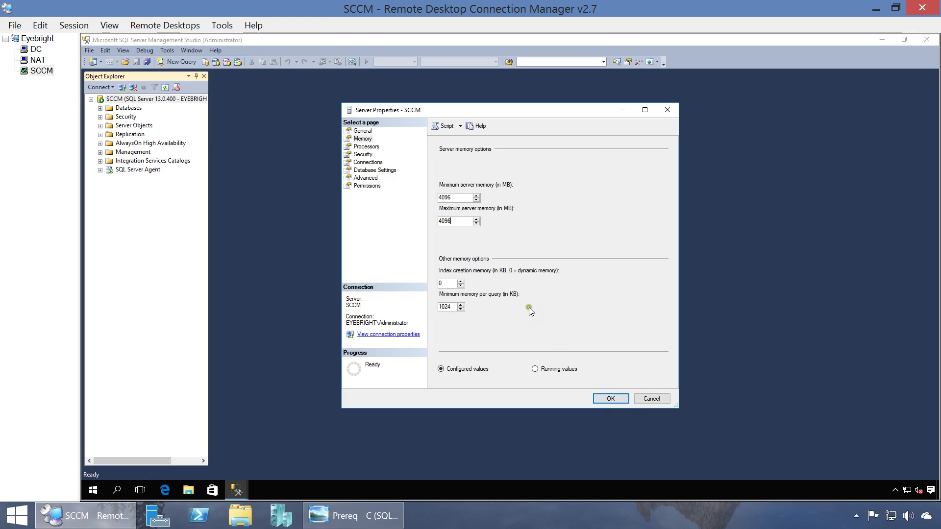
click(610, 399)
click(611, 399)
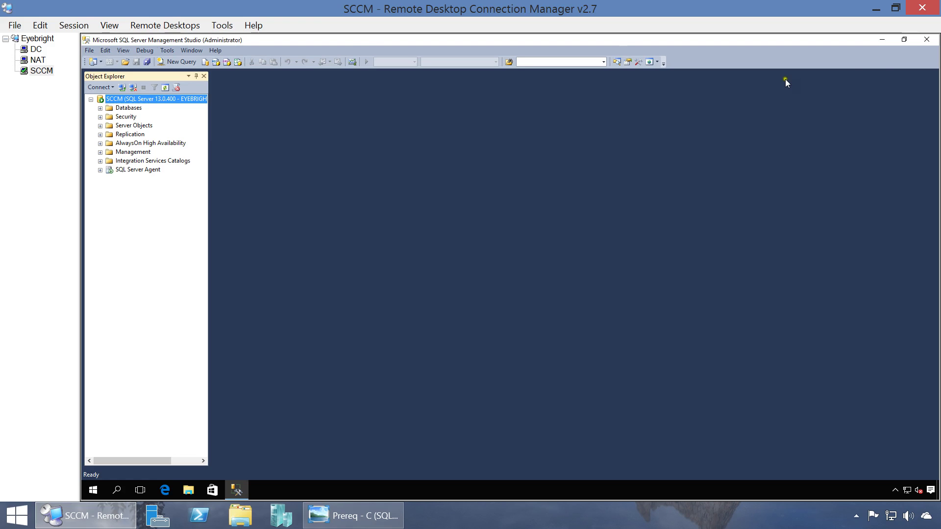
Close SQL Server Management Studio, check the prerequisites picture for the next item and return to the SCCM remote session.
click(926, 40)
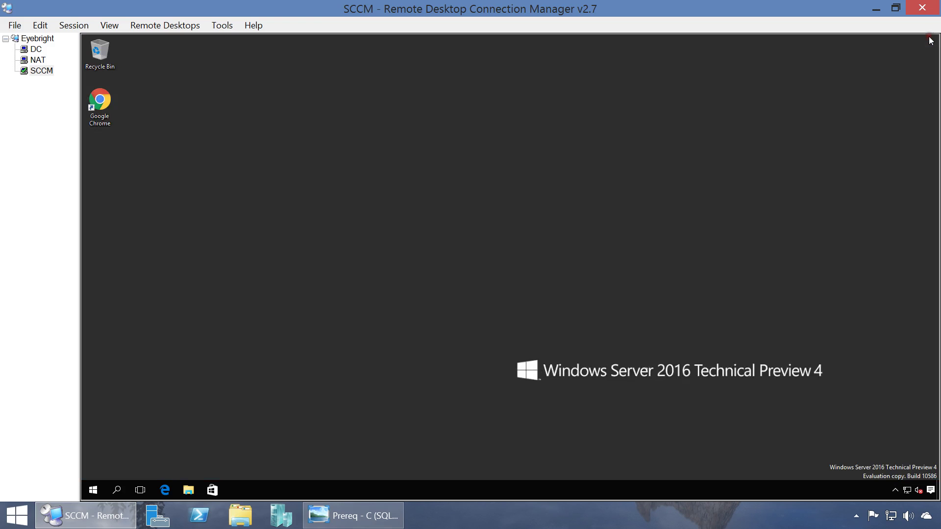
click(343, 515)
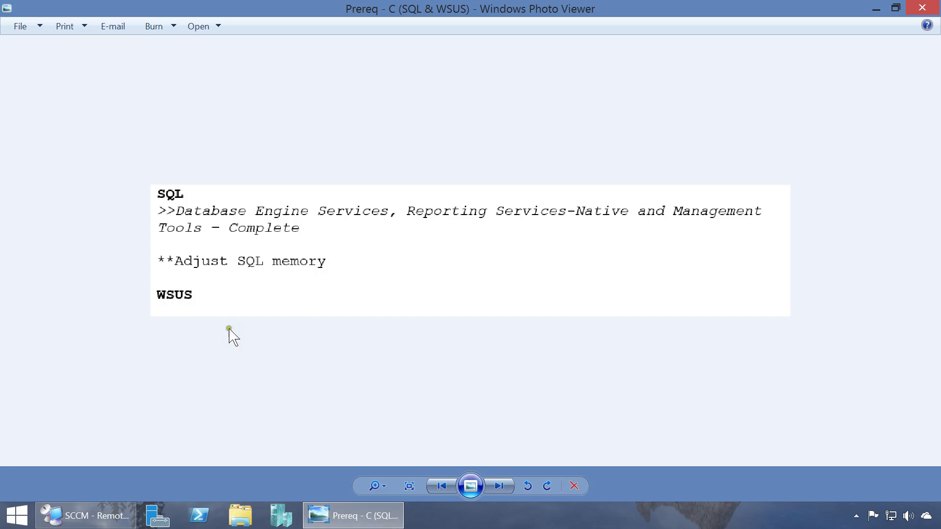
click(71, 518)
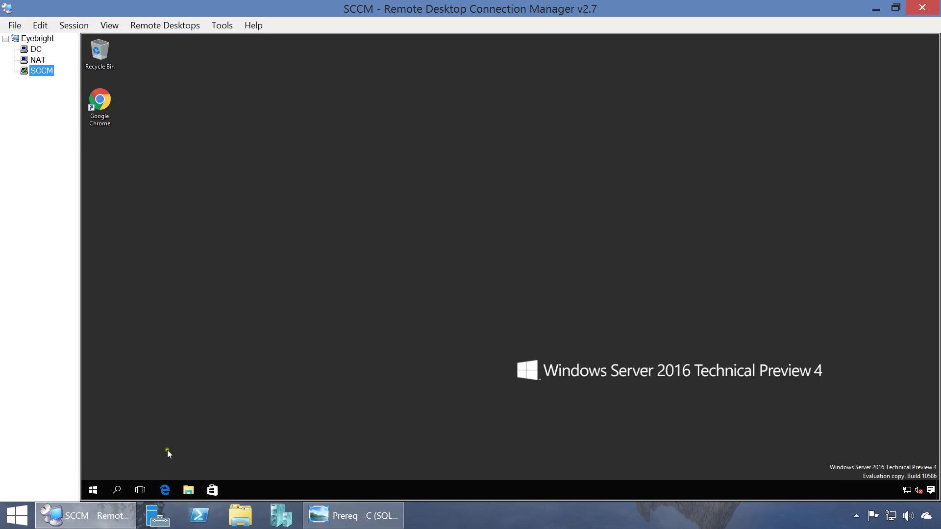
Open Server Manager on the SCCM server and start the Add Roles and Features Wizard.
click(93, 490)
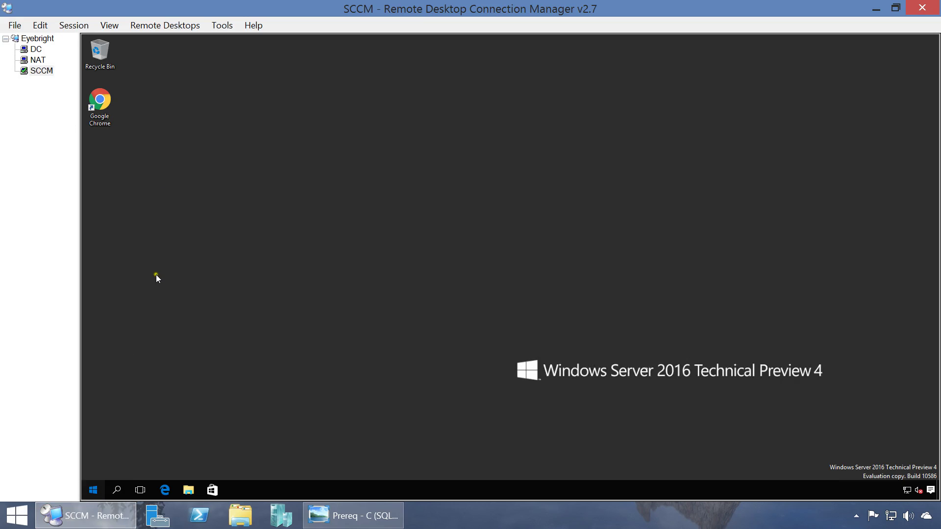
click(232, 247)
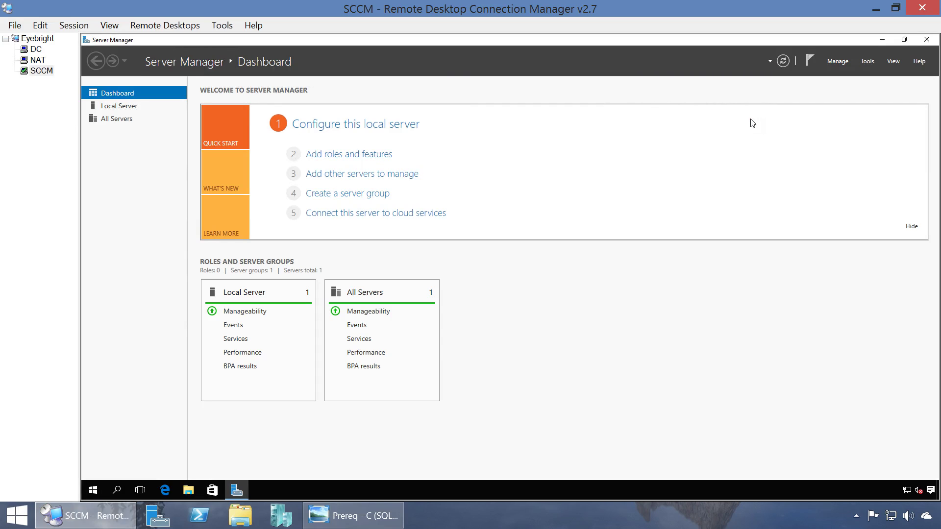
click(830, 61)
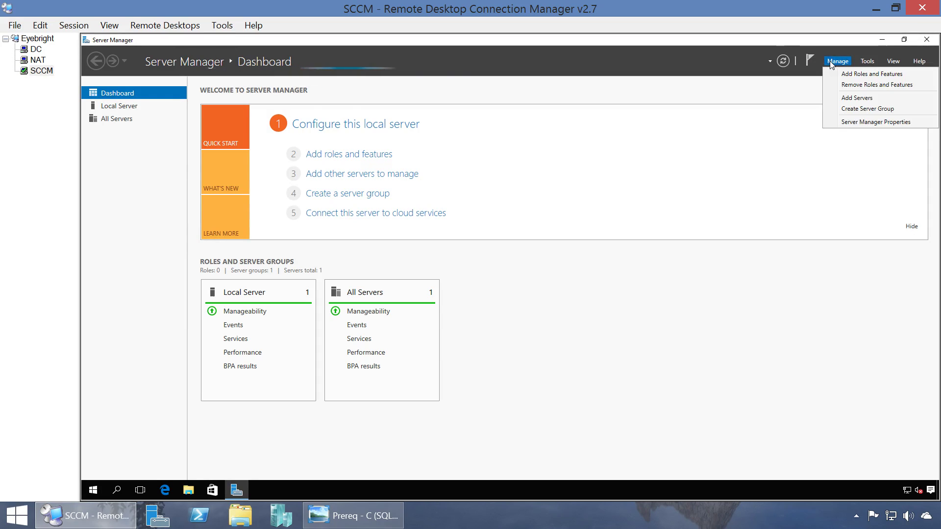
click(749, 93)
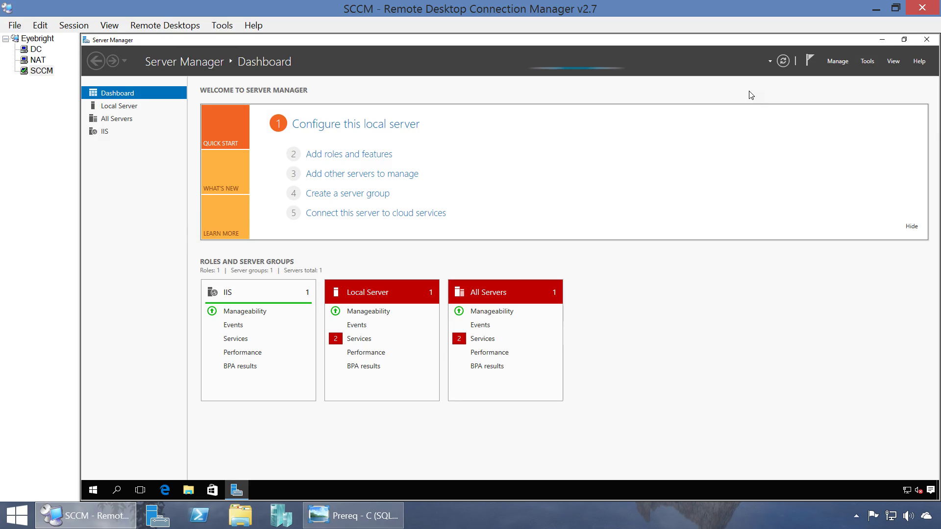
click(840, 61)
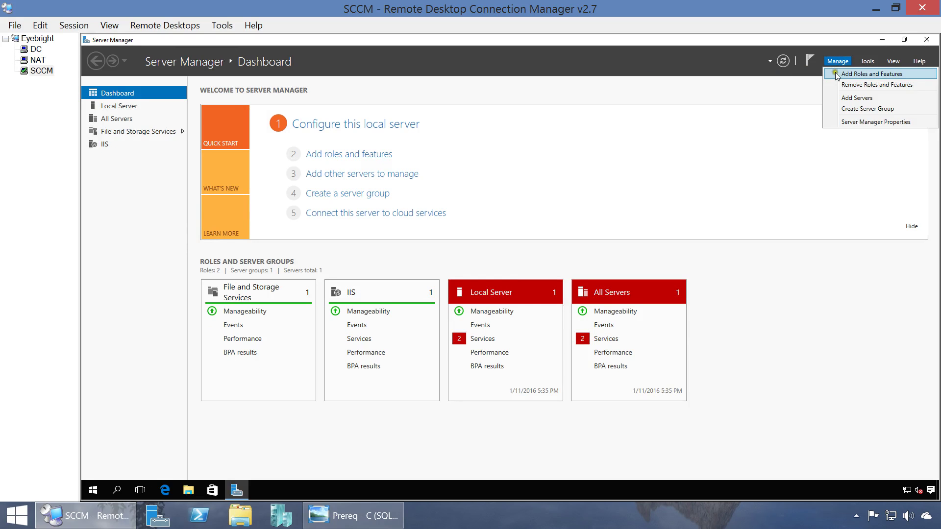
click(837, 72)
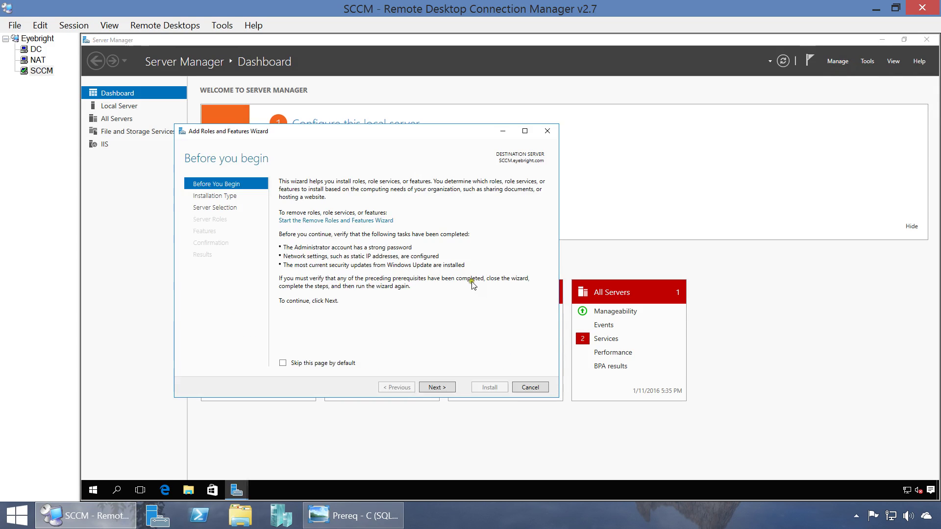
Keep the role-based installation on SCCM.eyebright.com, add the Windows Server Update Services role with its required features and continue to the WSUS page.
click(435, 387)
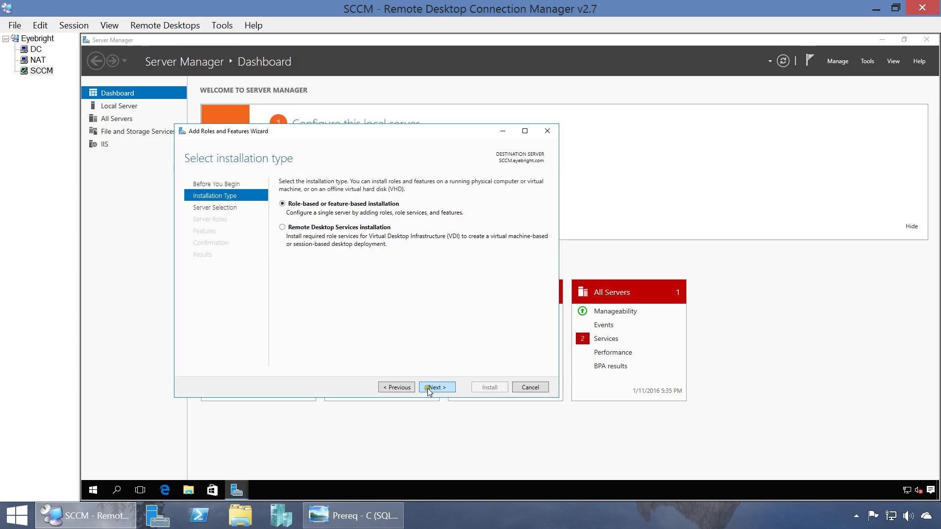
click(429, 387)
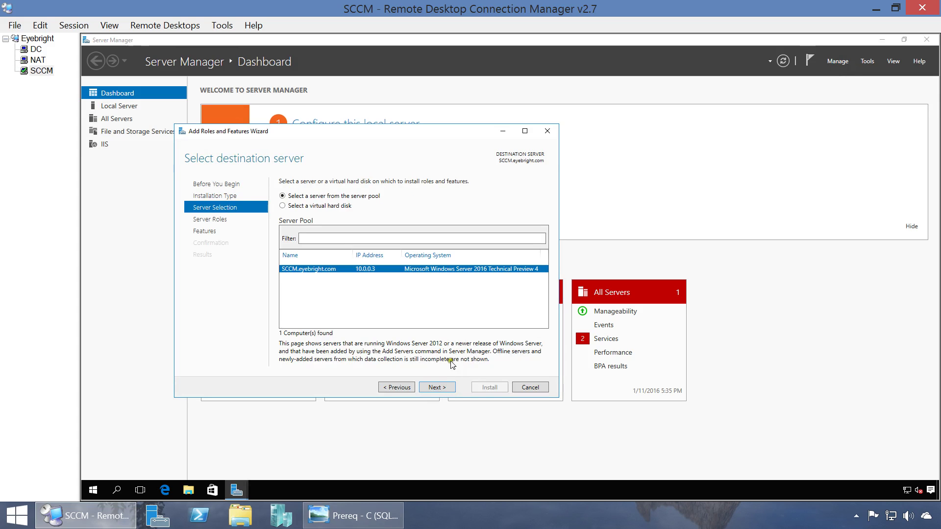
click(440, 386)
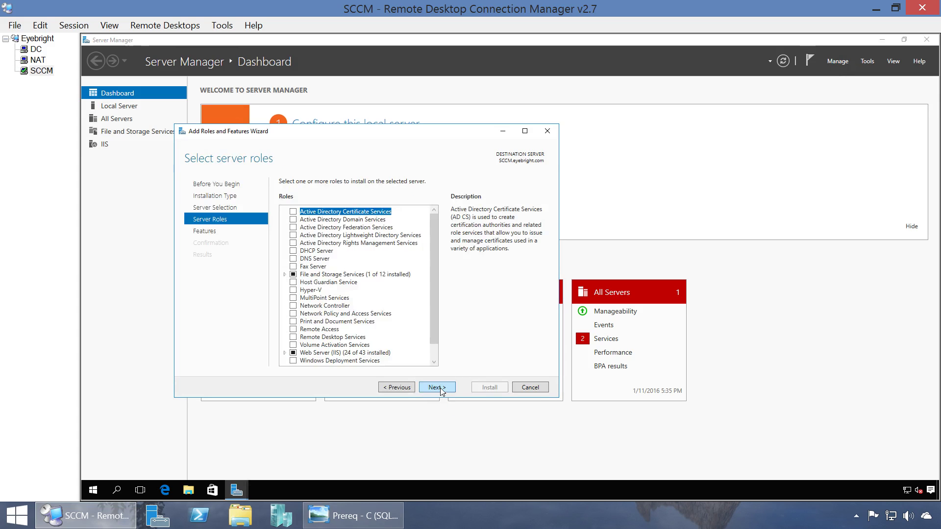
drag(432, 287, 430, 349)
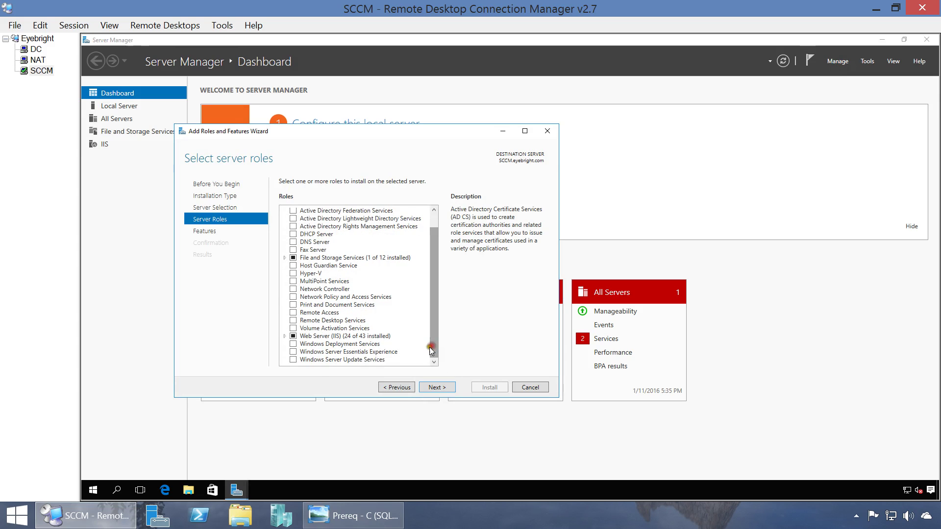
click(292, 360)
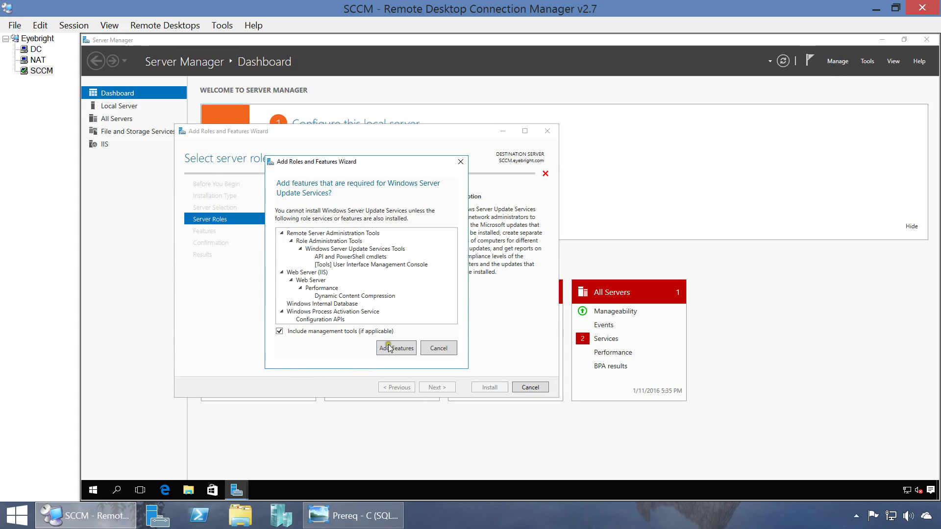
click(394, 348)
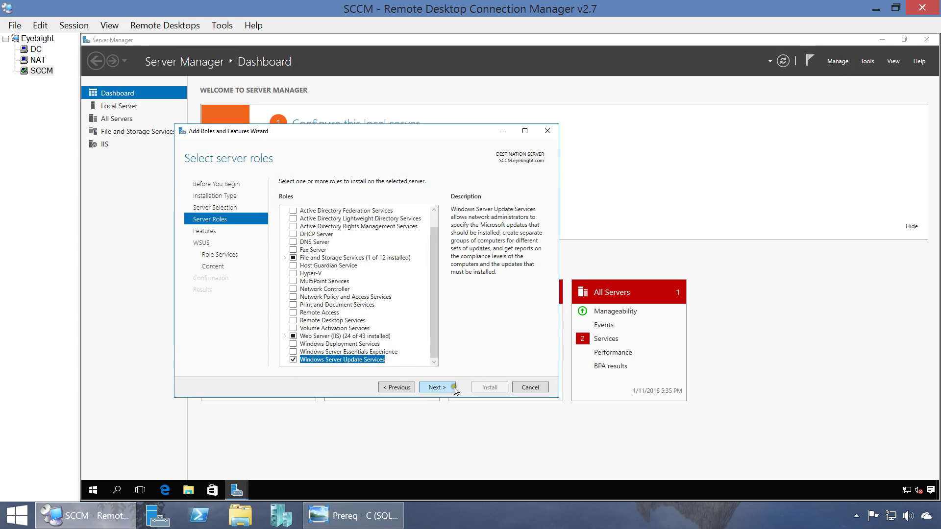
click(445, 388)
click(445, 388)
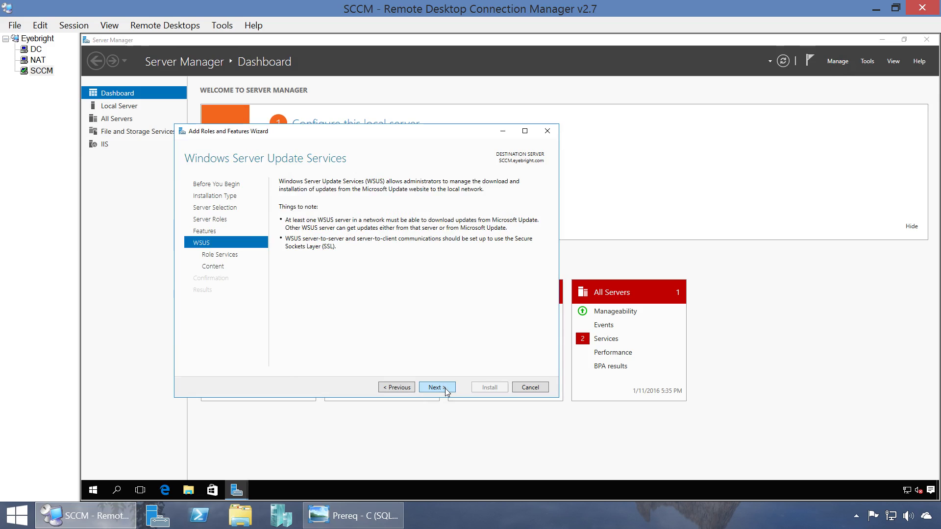
Choose SQL Server Connectivity instead of WID Connectivity for the WSUS role services and continue to the content location selection.
click(445, 388)
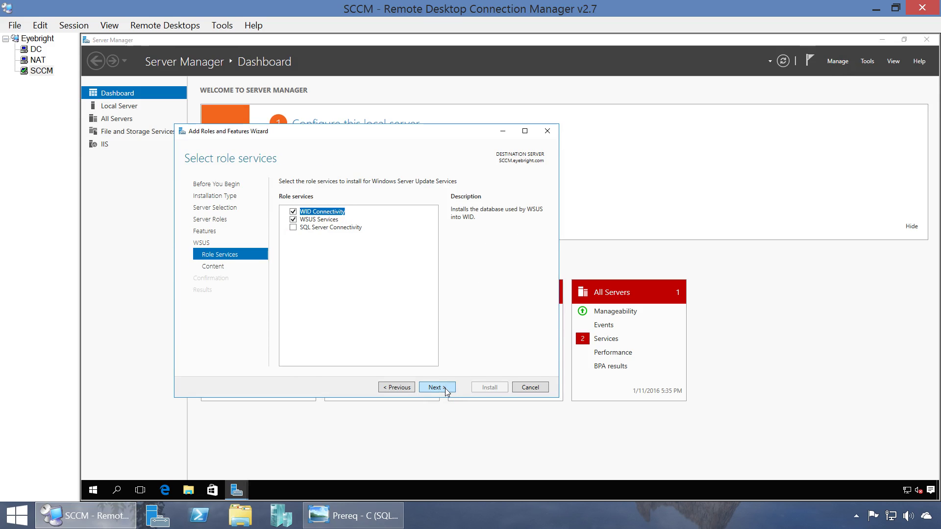
click(293, 211)
click(294, 228)
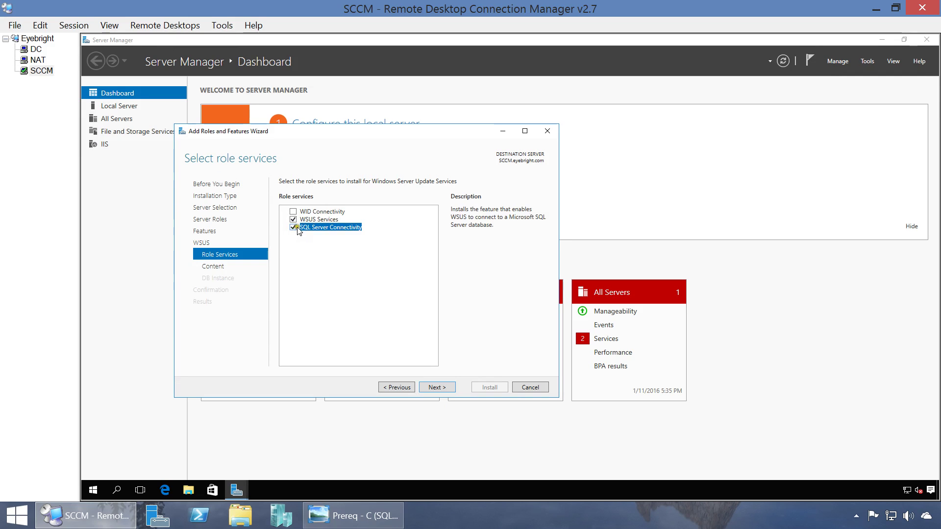
click(326, 213)
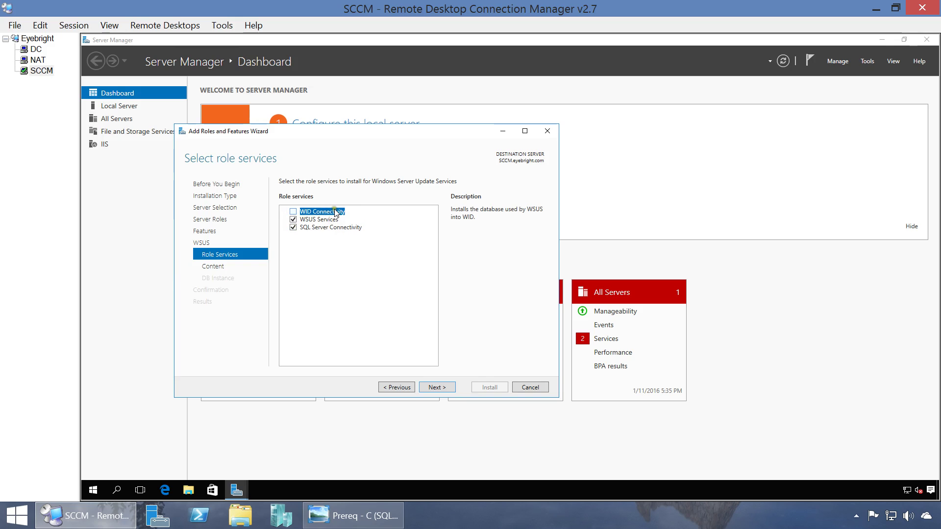
click(330, 228)
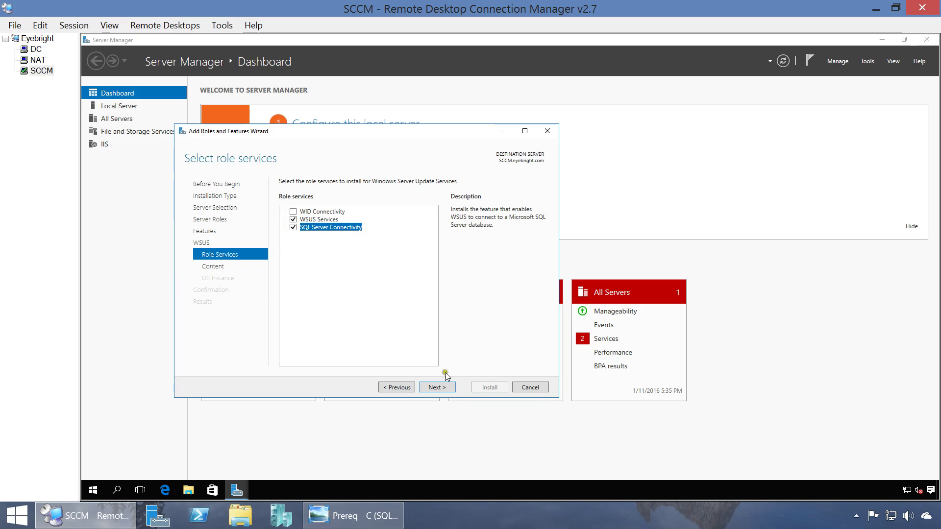
click(435, 388)
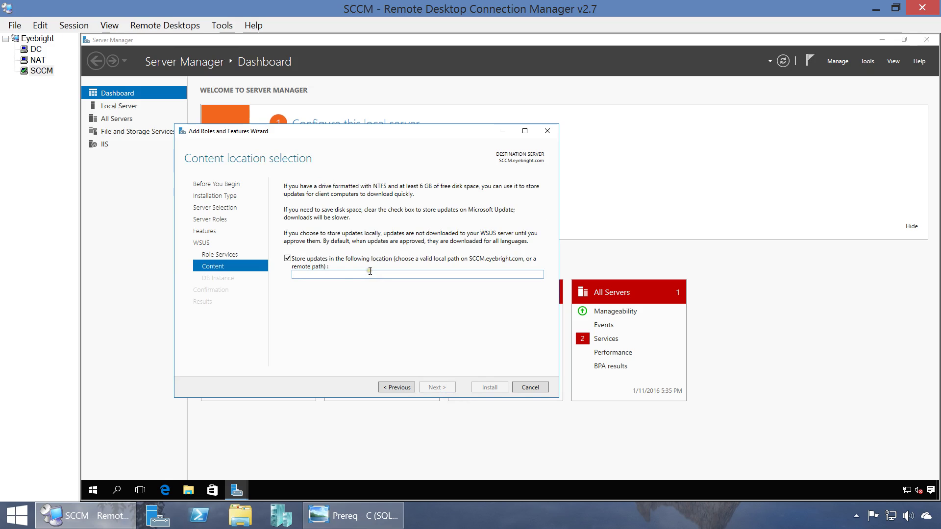
Create a folder named WSUS Downloads on the C: drive of the SCCM server and open it.
click(188, 490)
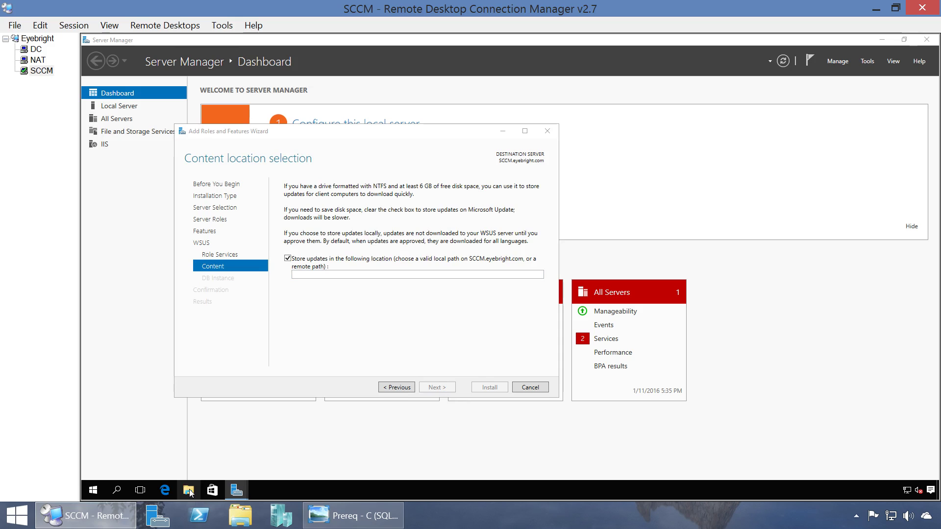
click(189, 490)
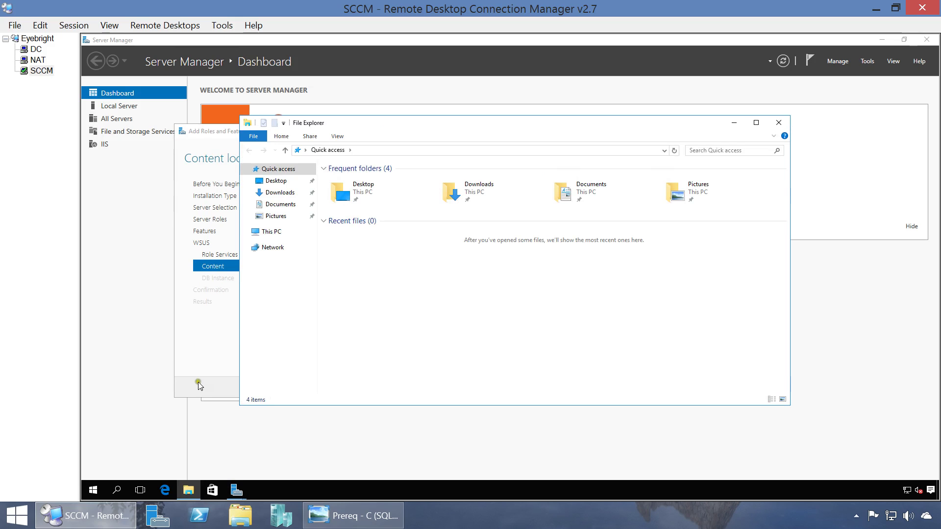
click(270, 233)
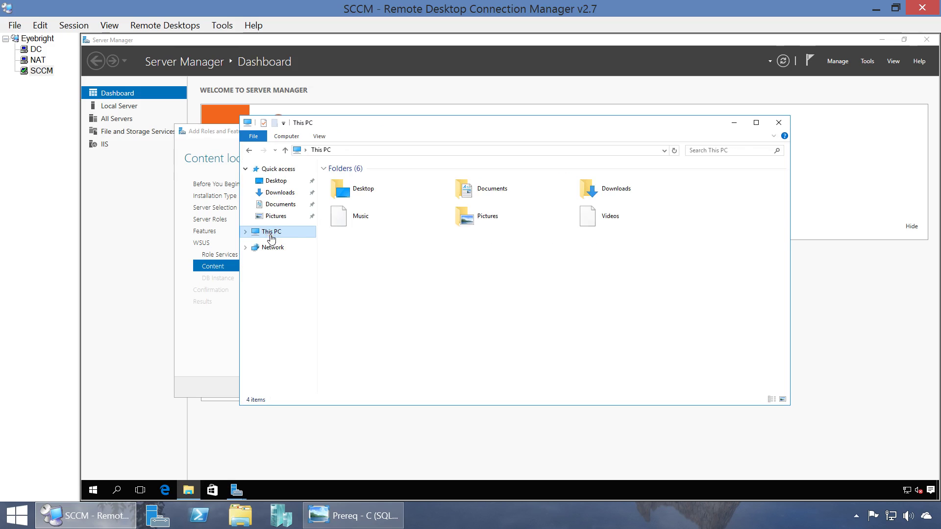
double_click(381, 253)
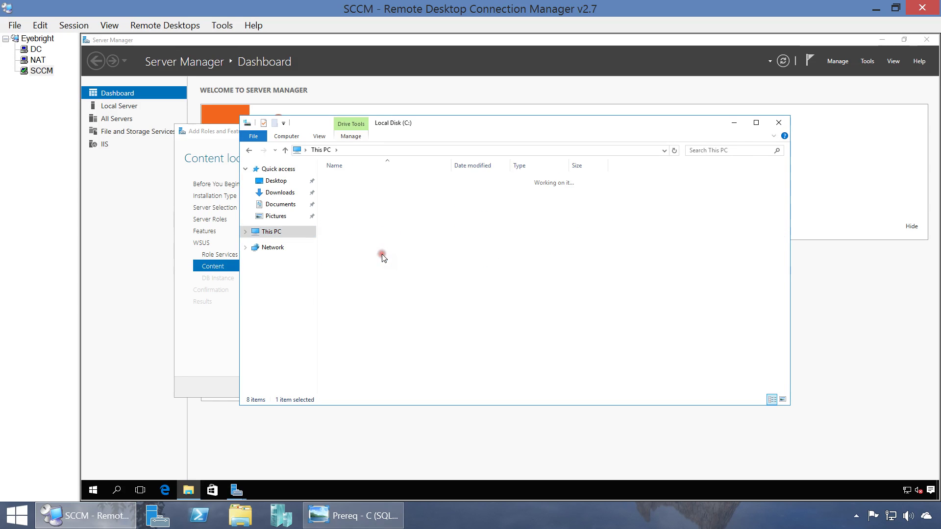
right_click(364, 322)
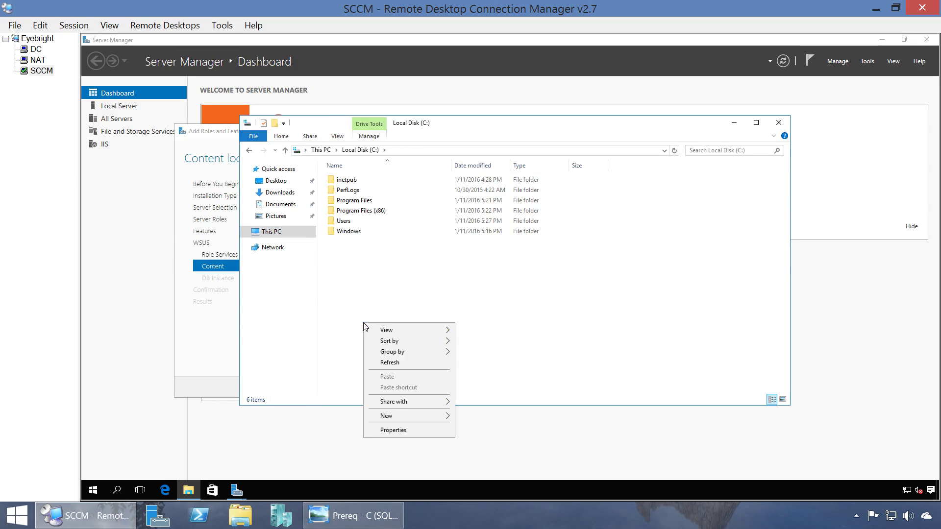
click(402, 416)
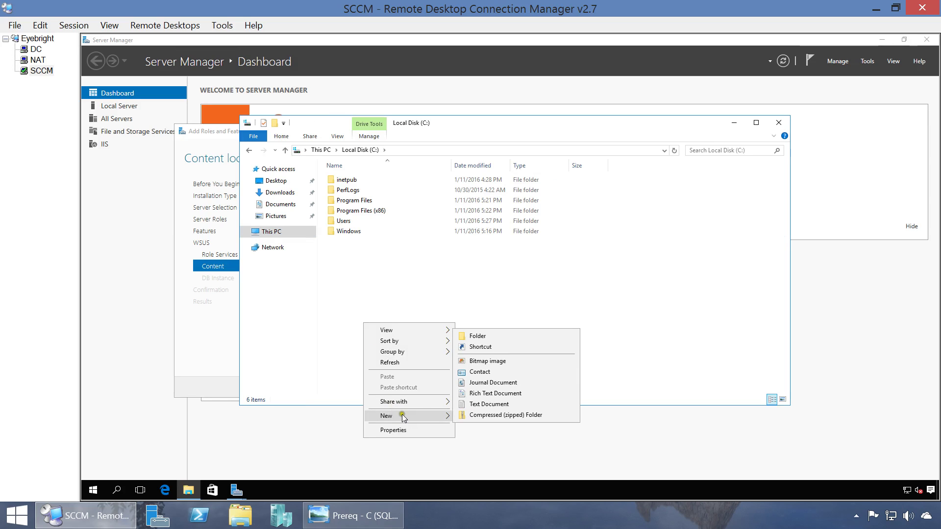
click(514, 338)
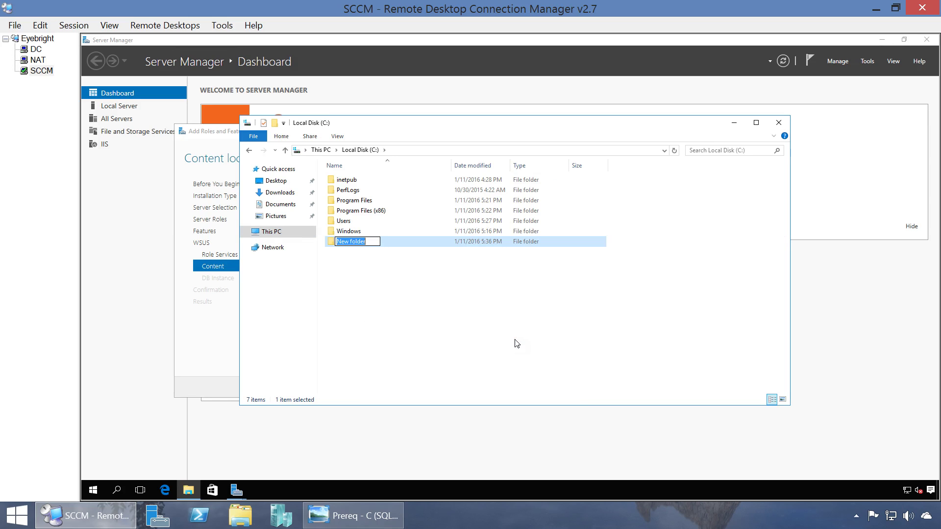
text(WSUS Downloads)
key(Return)
key(Return)
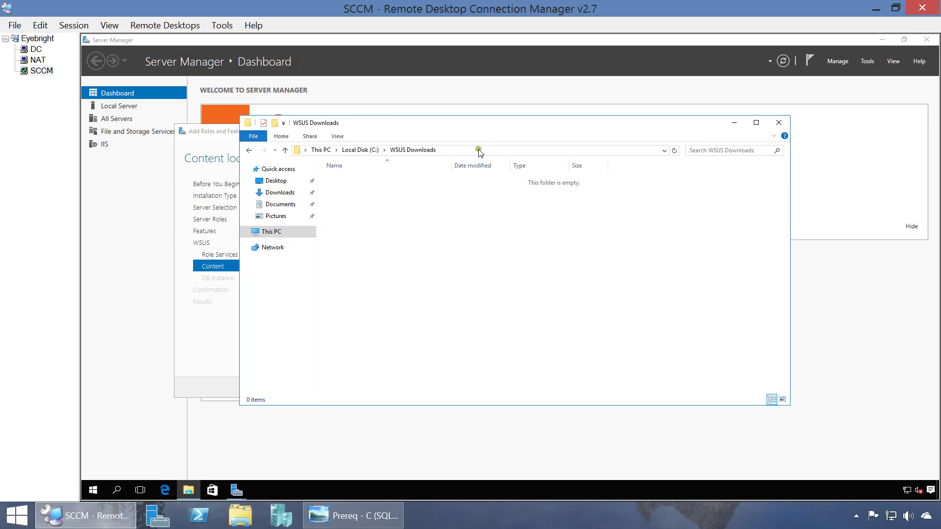
Copy the new folder's path, set C:\WSUS Downloads as the update storage location and continue to the database instance selection.
click(474, 149)
key(ctrl+c)
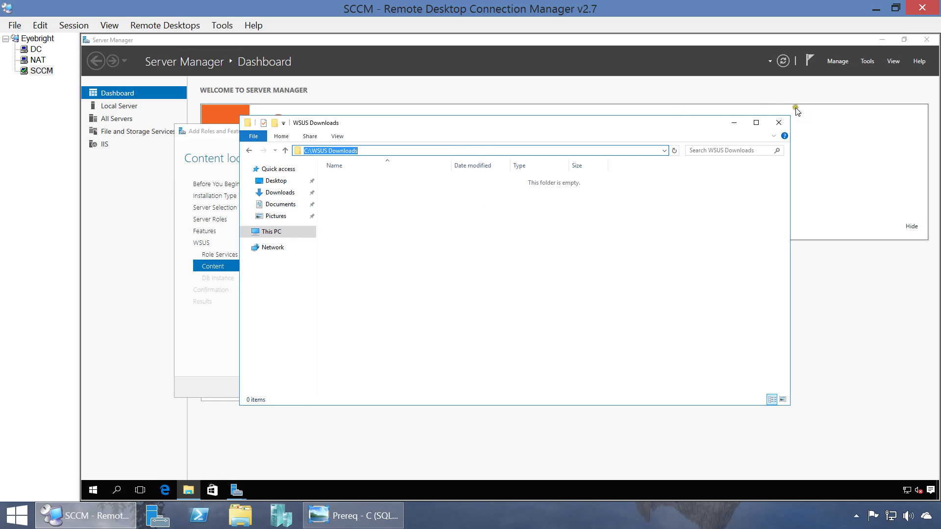
click(778, 122)
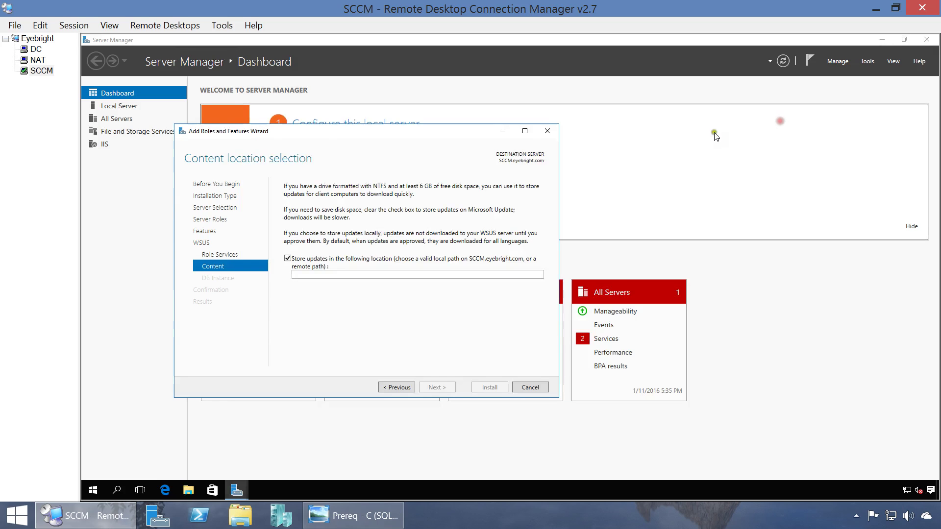
click(404, 274)
key(ctrl+v)
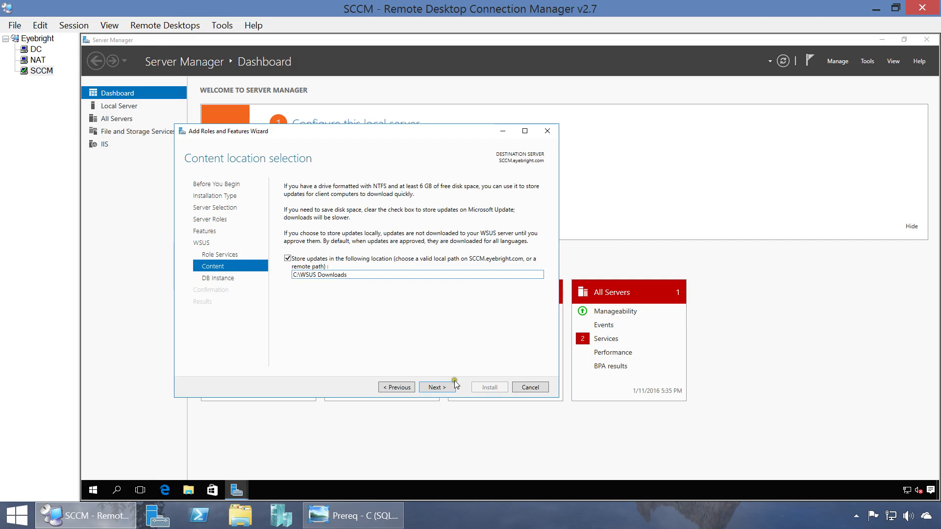
click(443, 388)
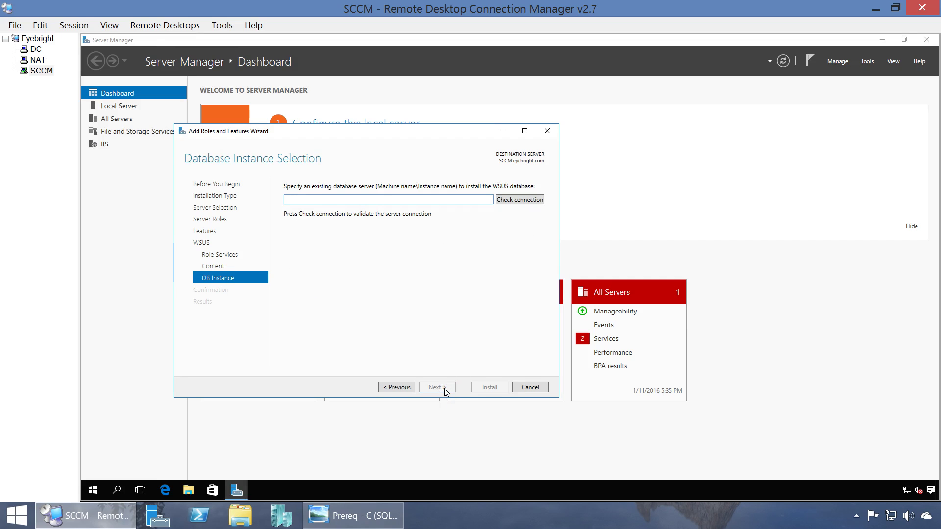
Specify sccm.eyebright.com as the WSUS database server, check the connection and continue to the confirmation page.
click(488, 198)
text(sccm.eyebright.com)
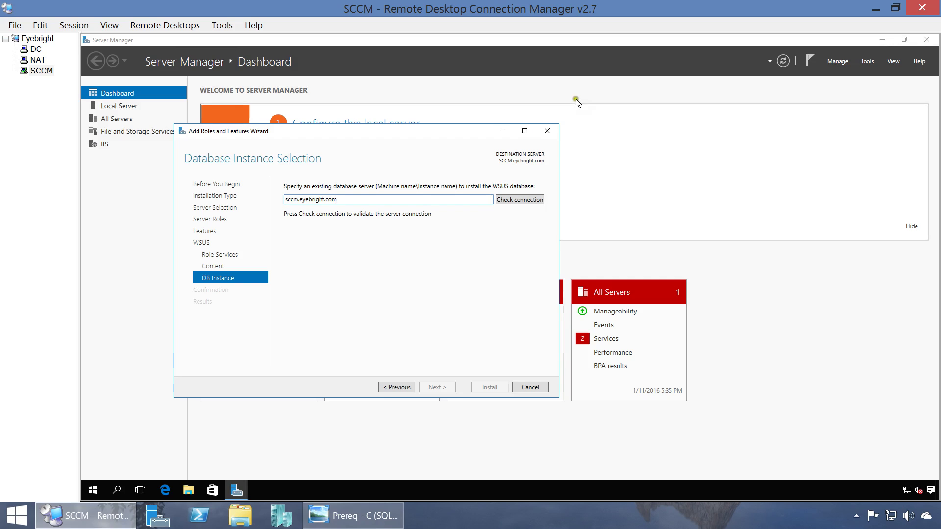
click(526, 199)
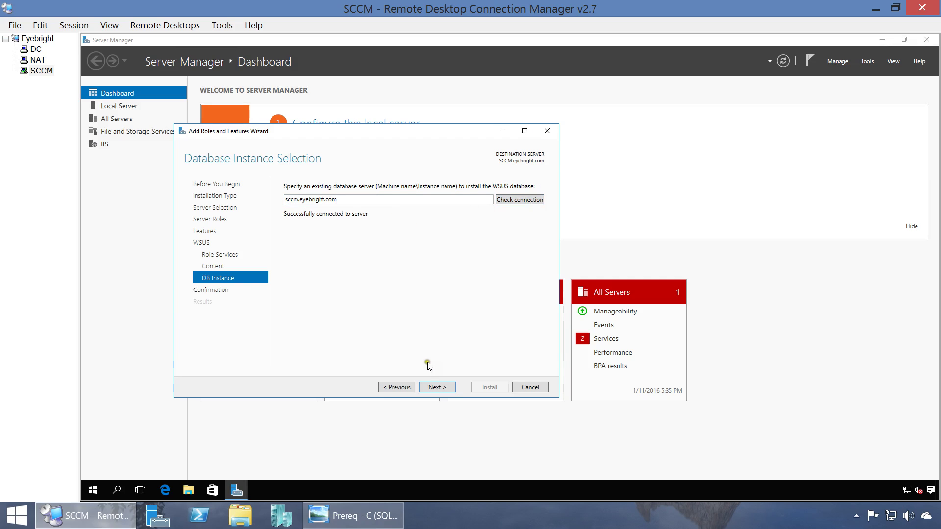
click(434, 387)
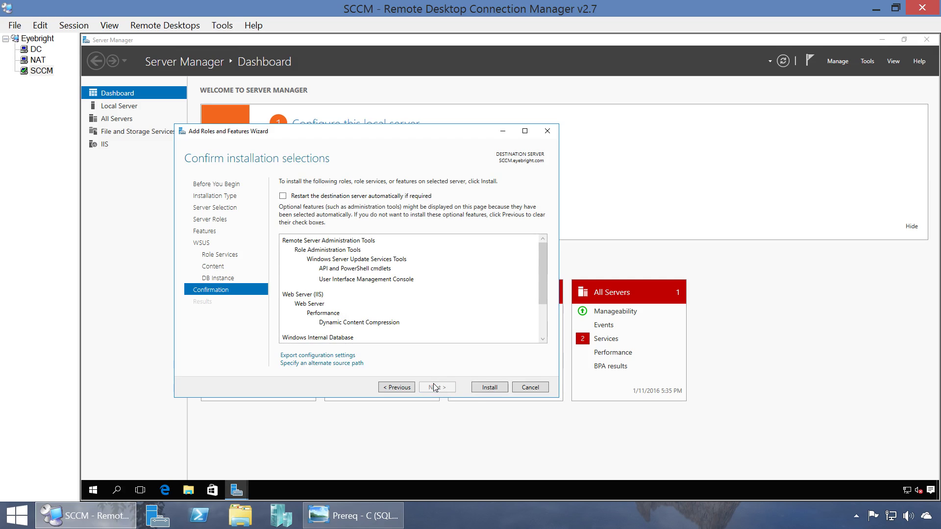
Install the WSUS role, launch its post-installation tasks and close the wizard.
click(488, 388)
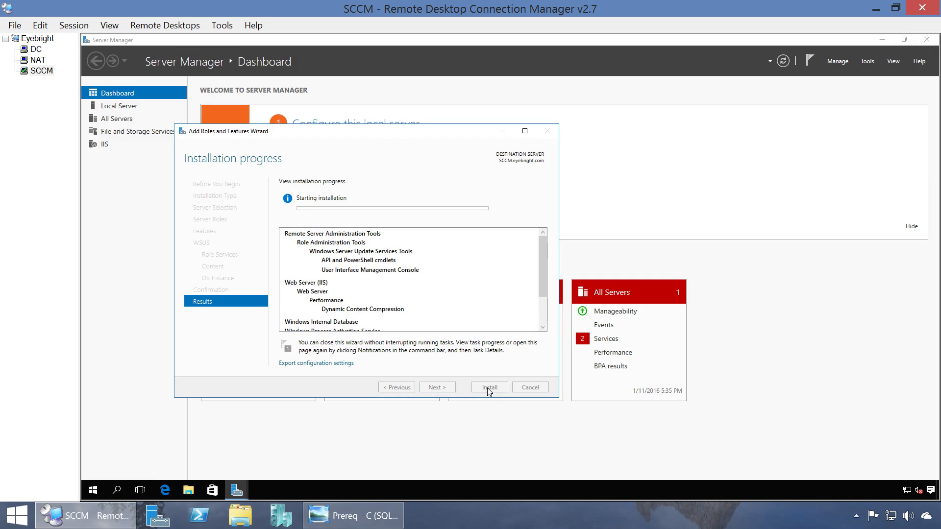
click(478, 515)
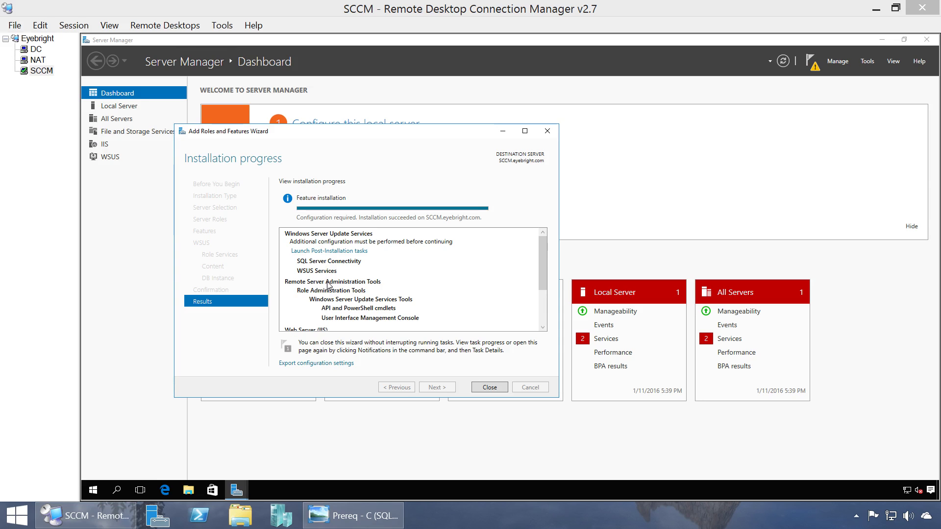
click(326, 251)
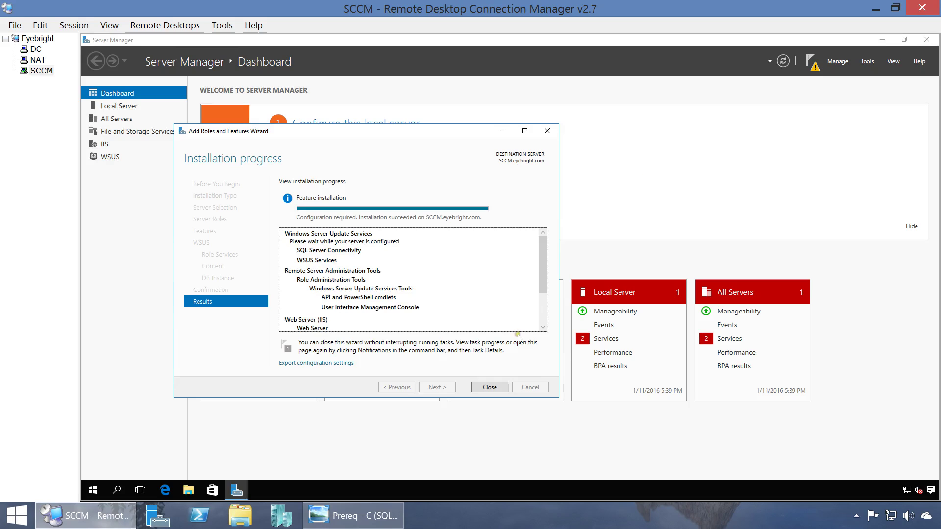
click(490, 387)
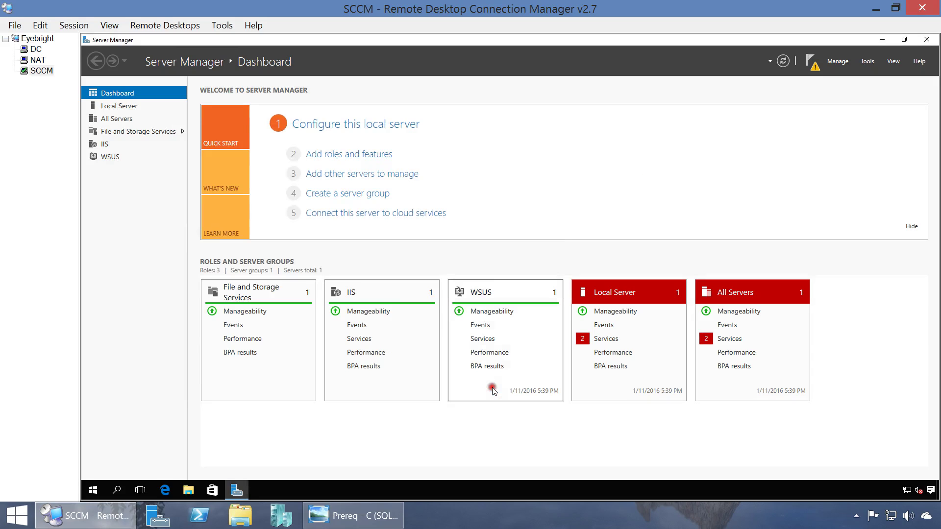
Check the post-deployment configuration status in the Server Manager notifications, and close Server Manager.
click(810, 66)
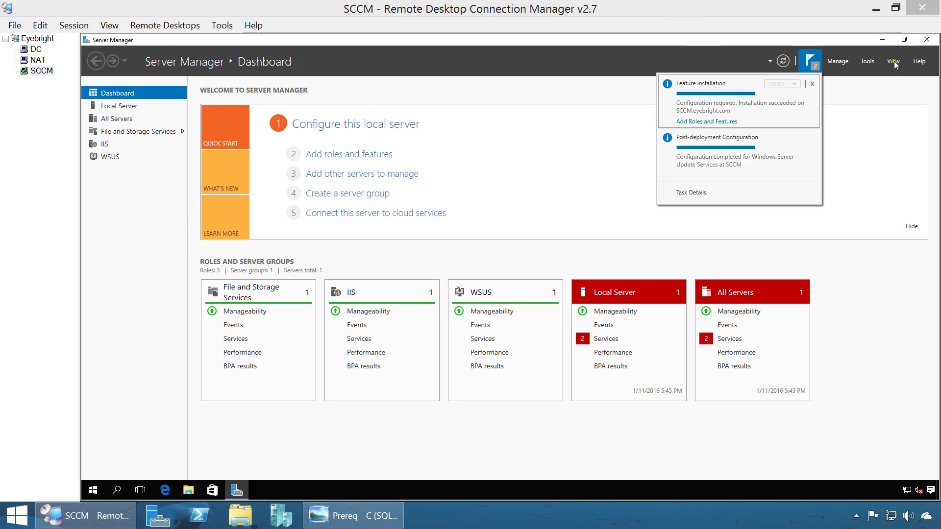
click(925, 48)
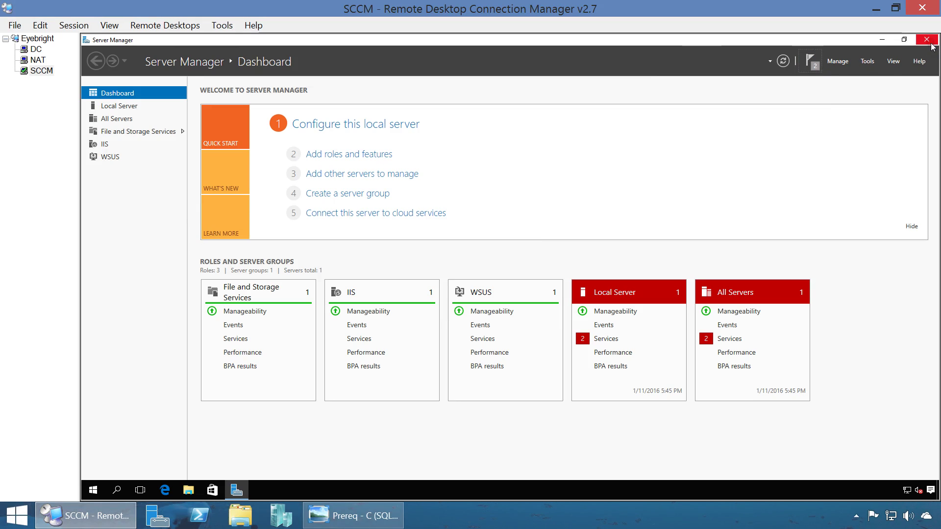
click(926, 39)
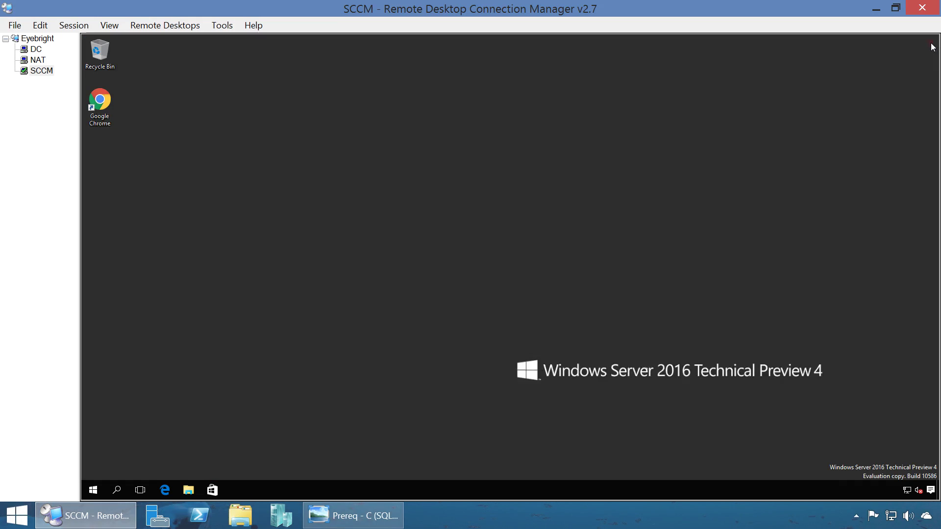
Open SQL Server Management Studio on the SCCM server and connect to the SCCM database engine.
click(93, 490)
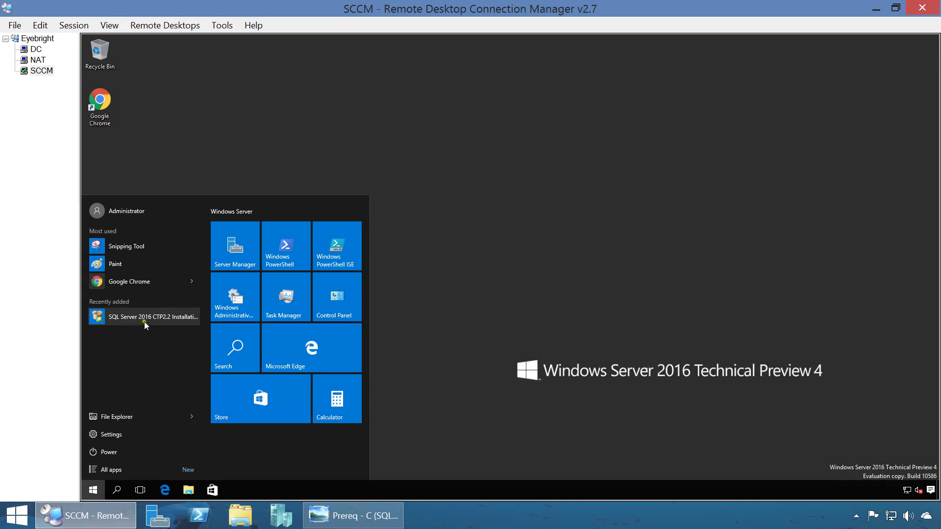
click(118, 469)
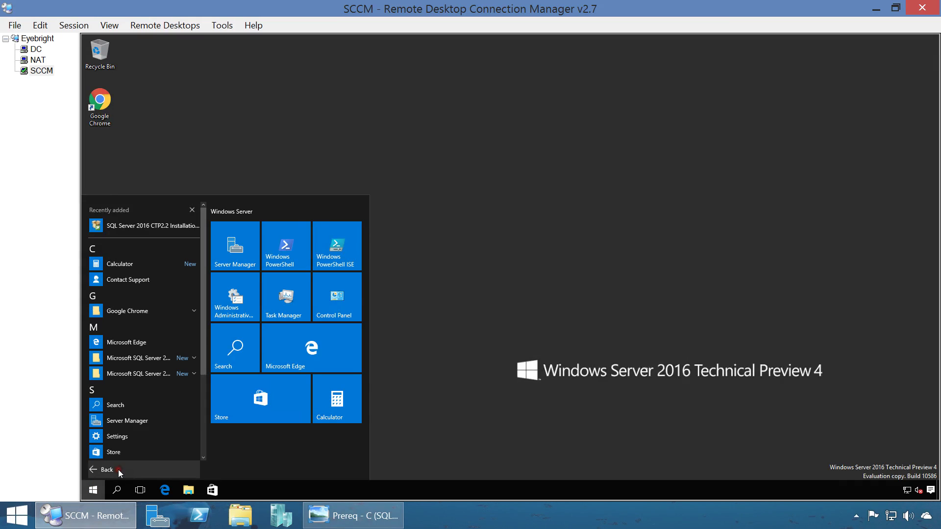
click(188, 375)
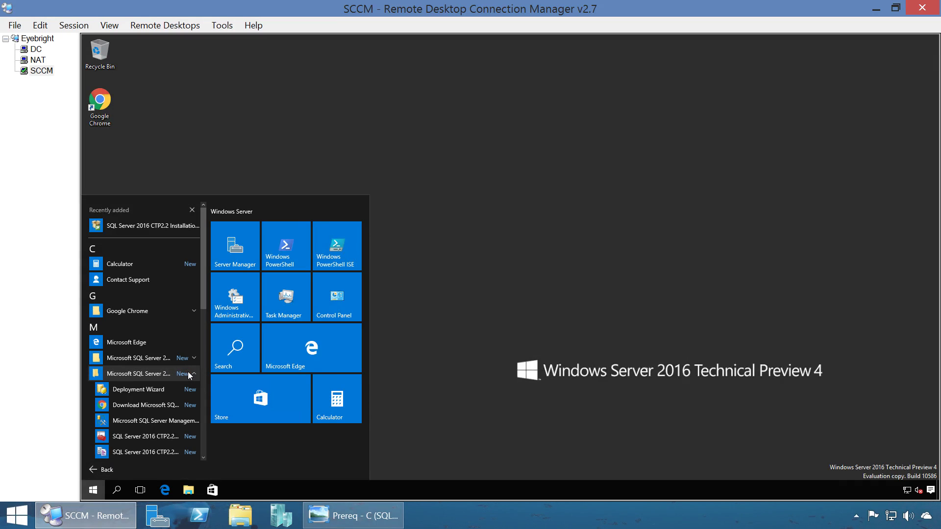
click(167, 421)
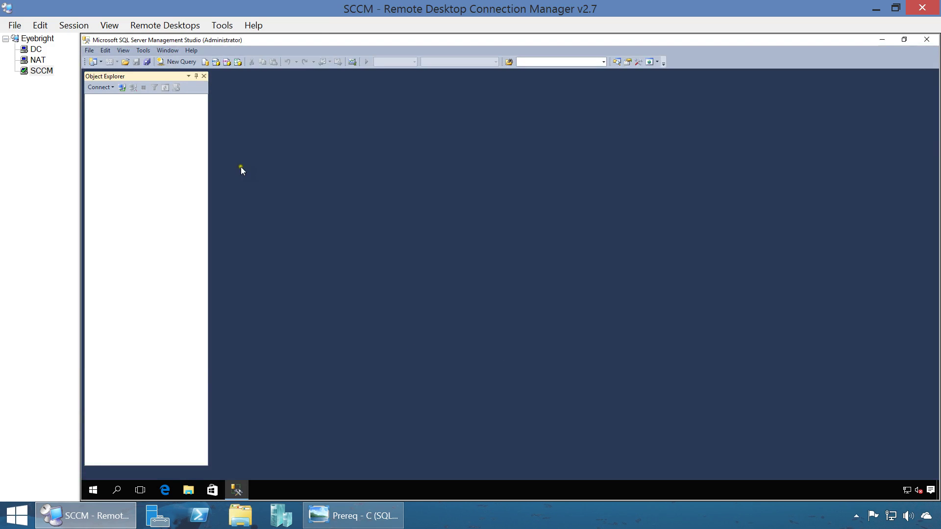
click(455, 276)
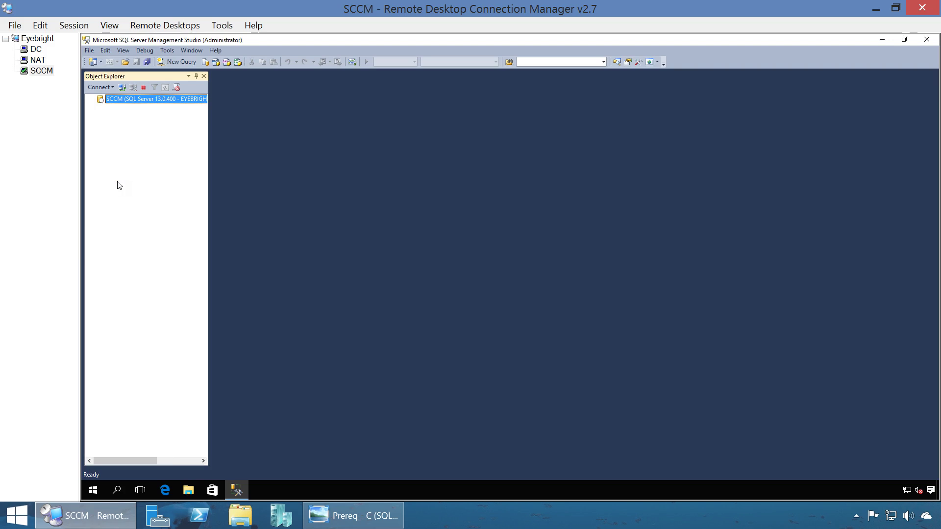
Expand the SCCM instance's Databases folder and select the SUSDB database to verify the WSUS database.
click(97, 103)
click(100, 107)
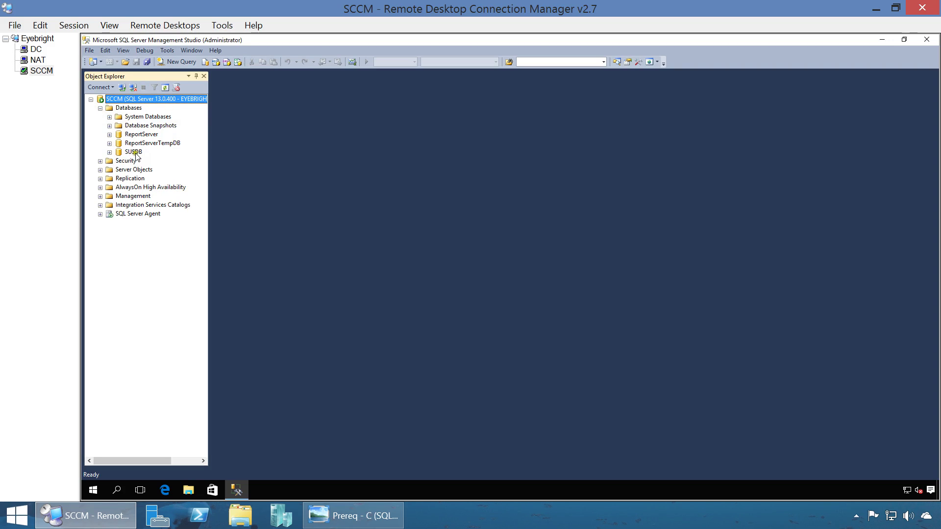
click(133, 152)
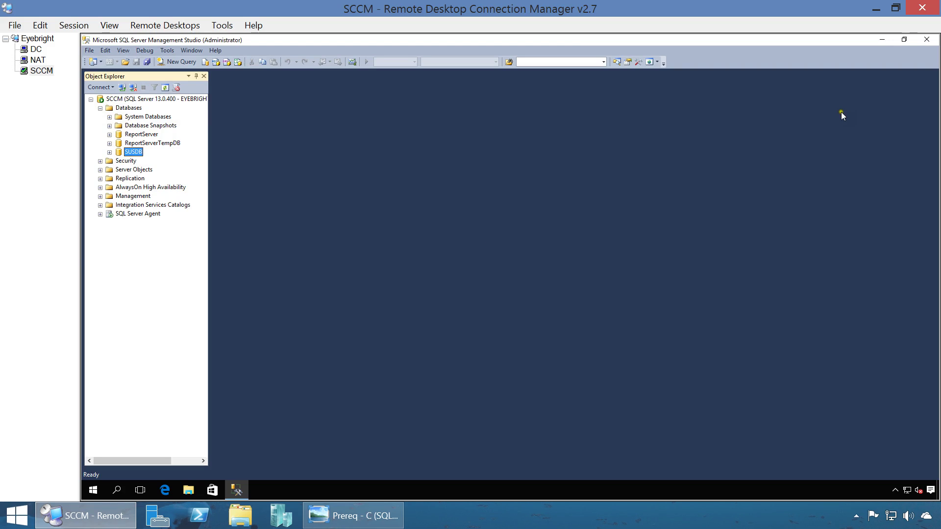
Close SQL Server Management Studio and switch to the Prereq - C (SQL & WSUS) picture in Windows Photo Viewer.
click(926, 40)
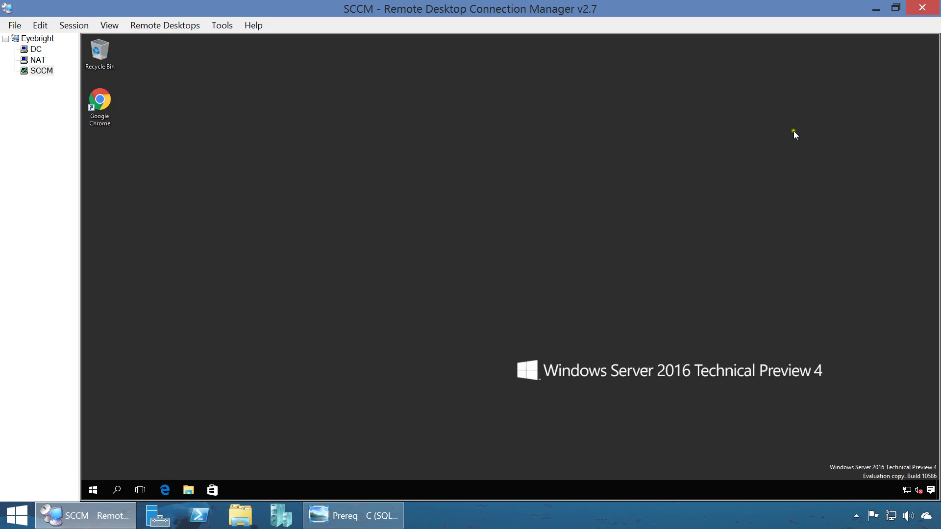
click(391, 515)
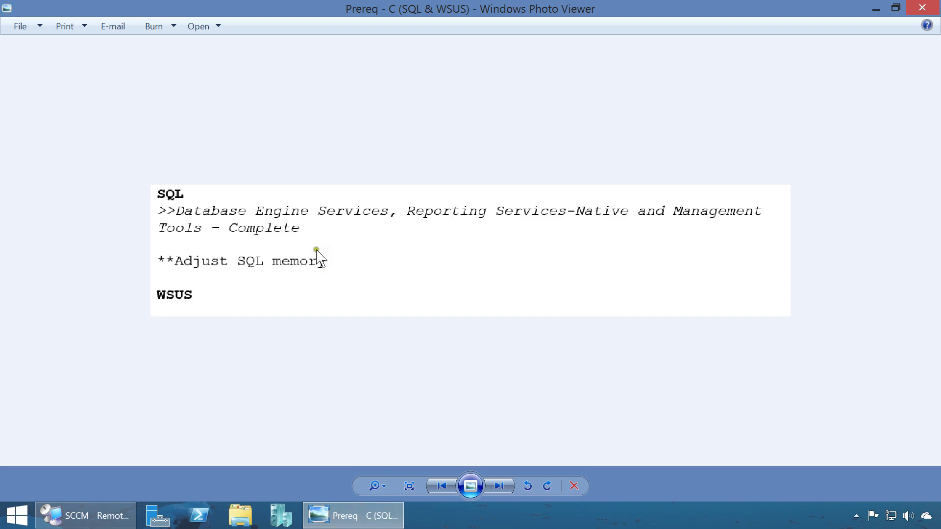